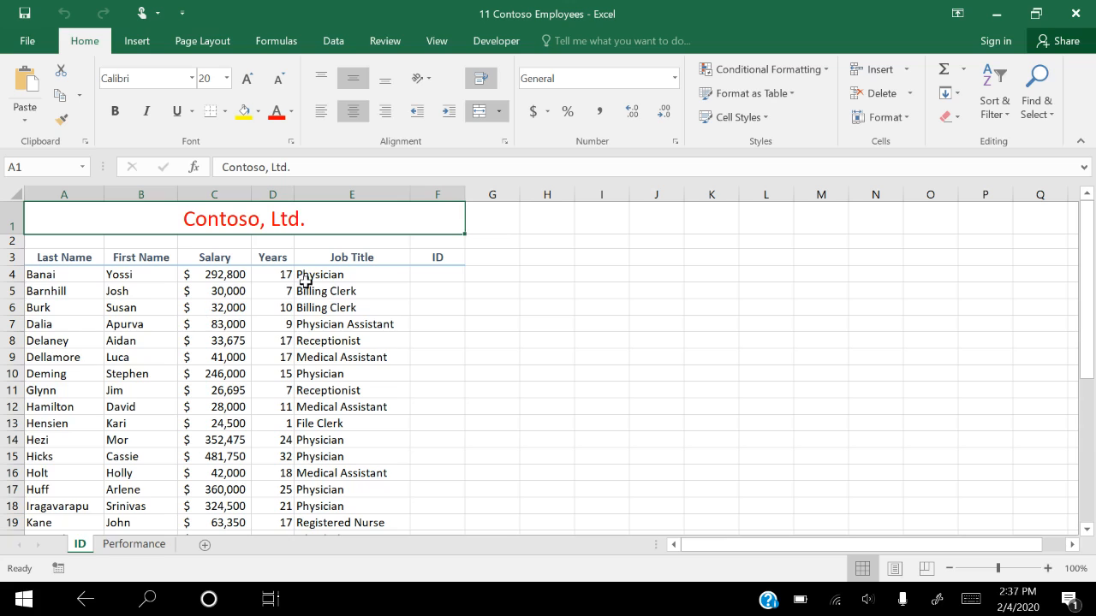
Insert a RANDBETWEEN function in cell F4 with 10000 as the bottom value and 99999 as the top value
left_click(432, 271)
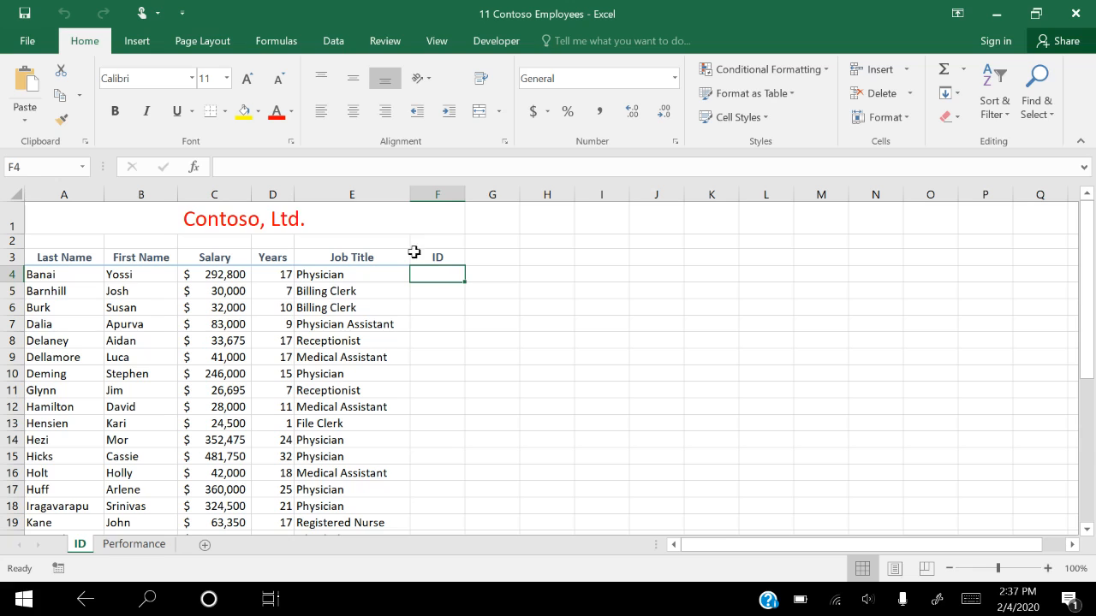
left_click(278, 42)
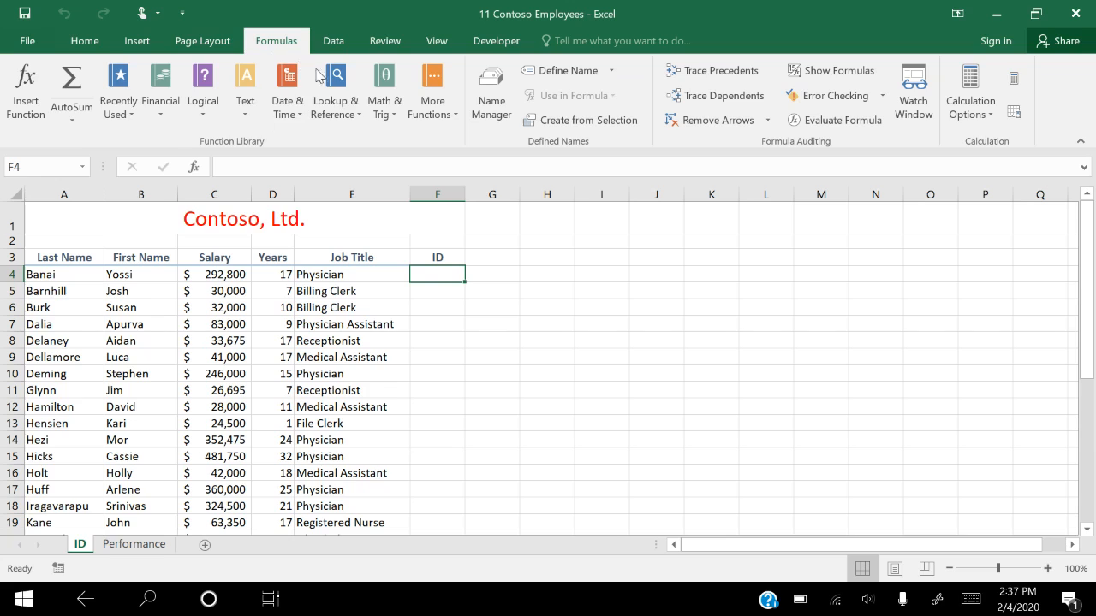
left_click(386, 114)
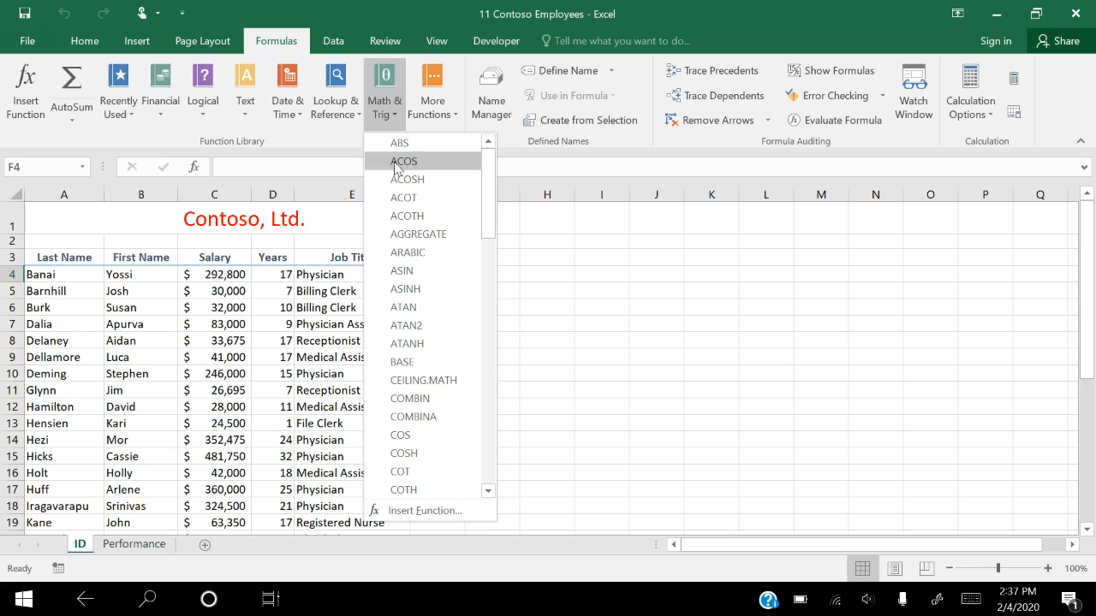
scroll(399, 289, "down", 4)
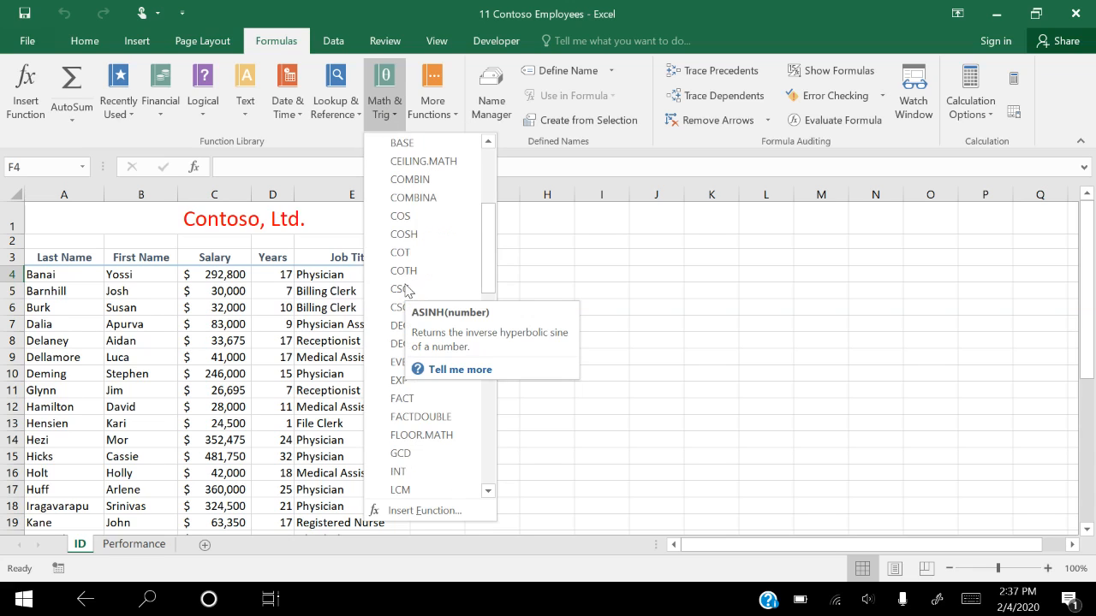
scroll(407, 291, "down", 8)
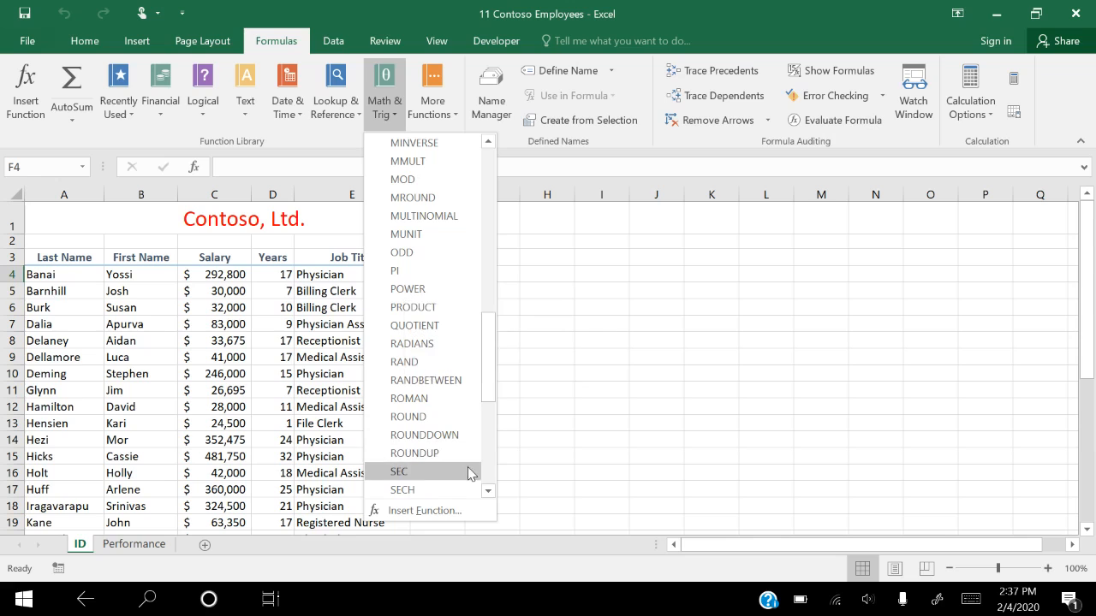
left_click(447, 380)
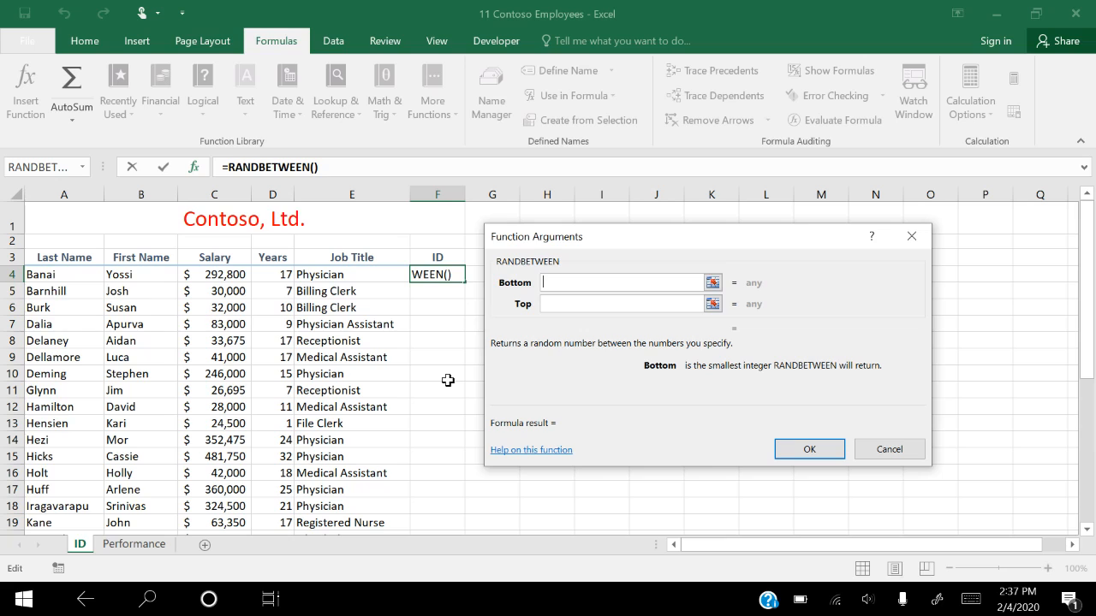
type("10000")
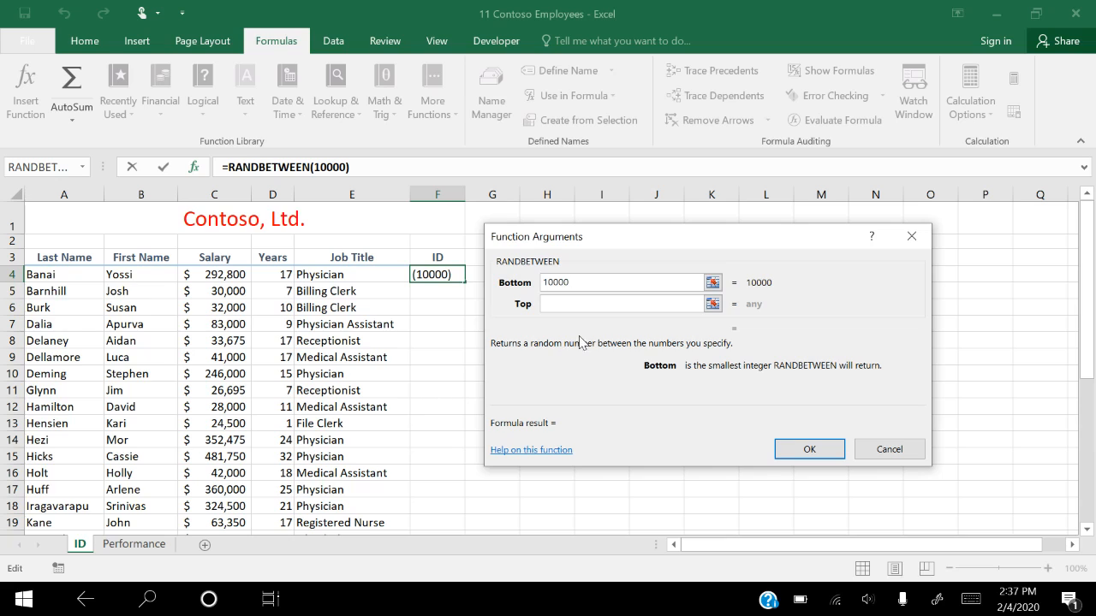
left_click(566, 302)
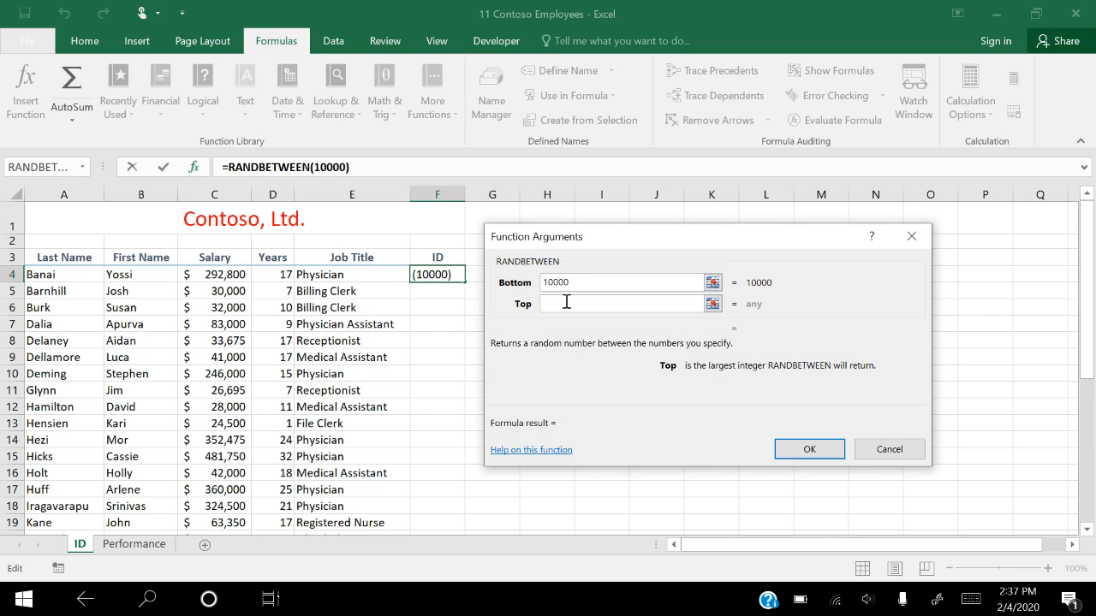
type("99999")
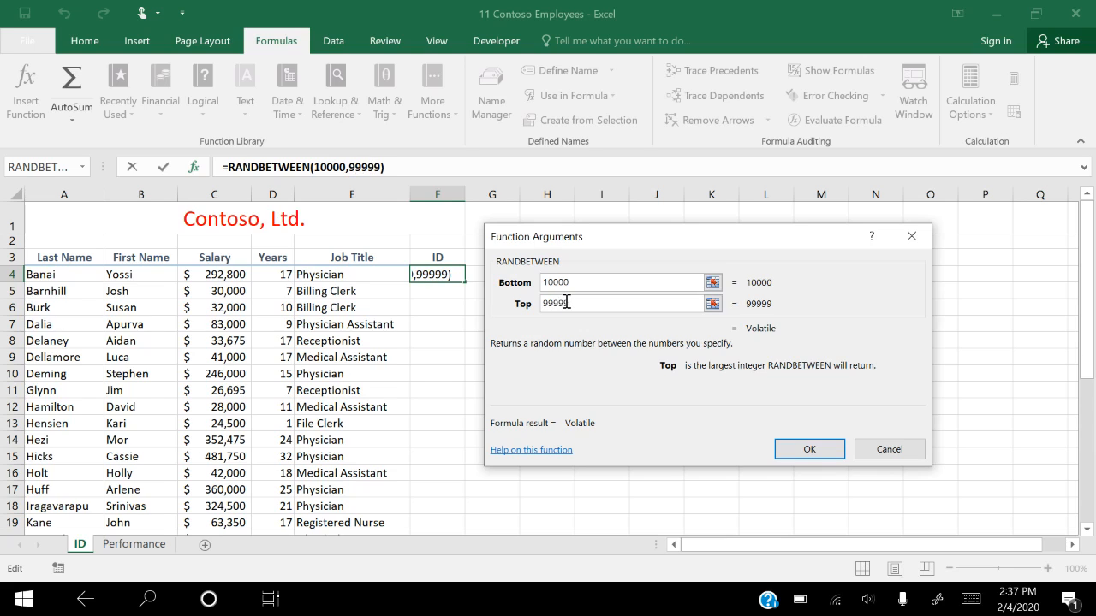
left_click(806, 447)
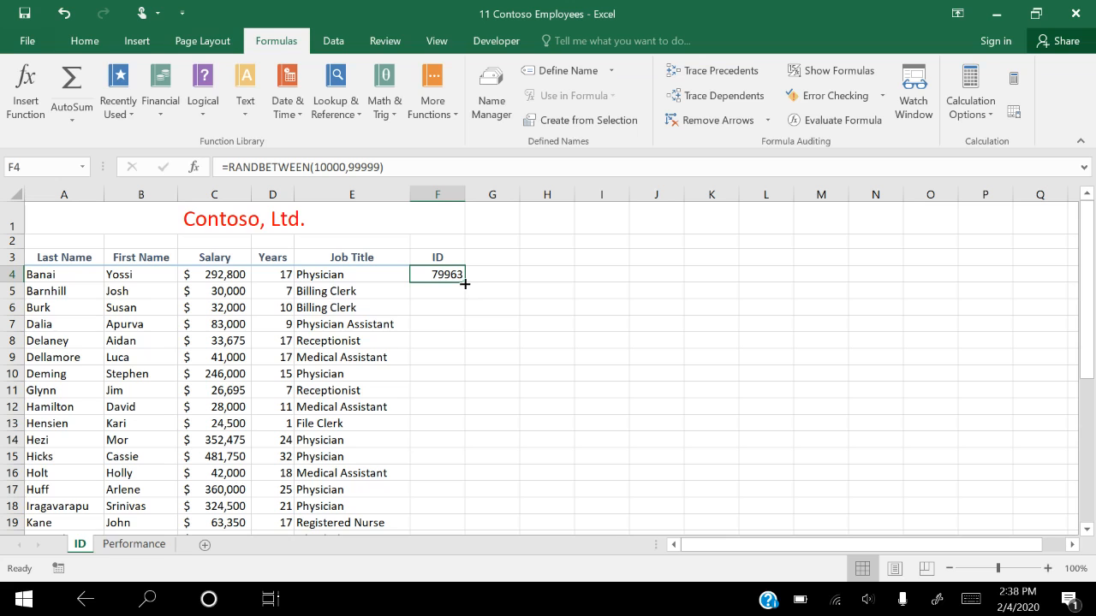
Fill the random ID formula from F4 down through the last employee row, F33
left_click_drag(467, 283, 445, 461)
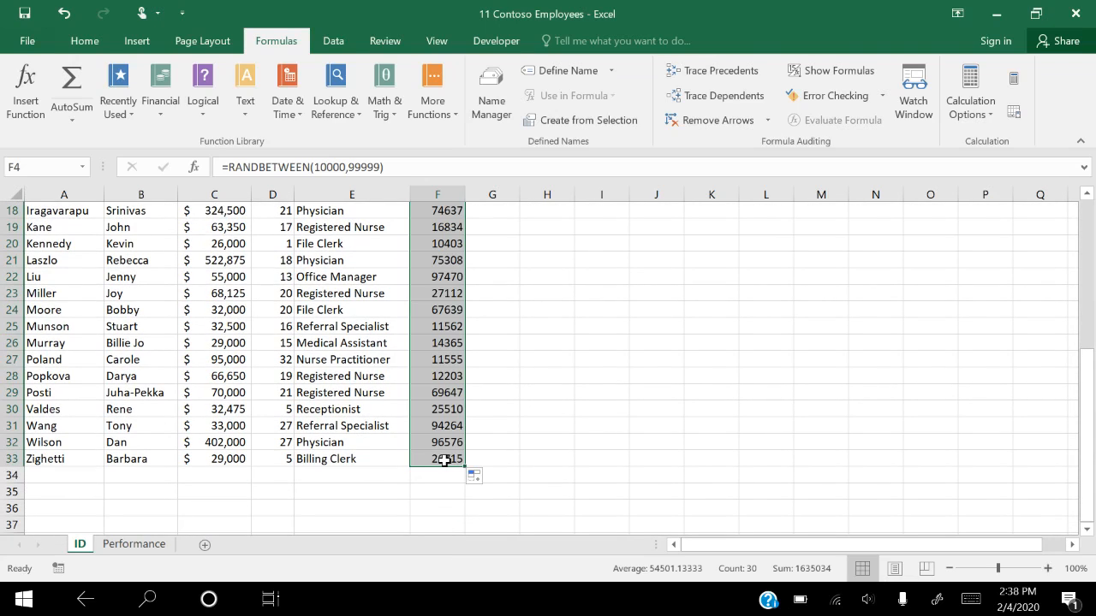
left_click(585, 446)
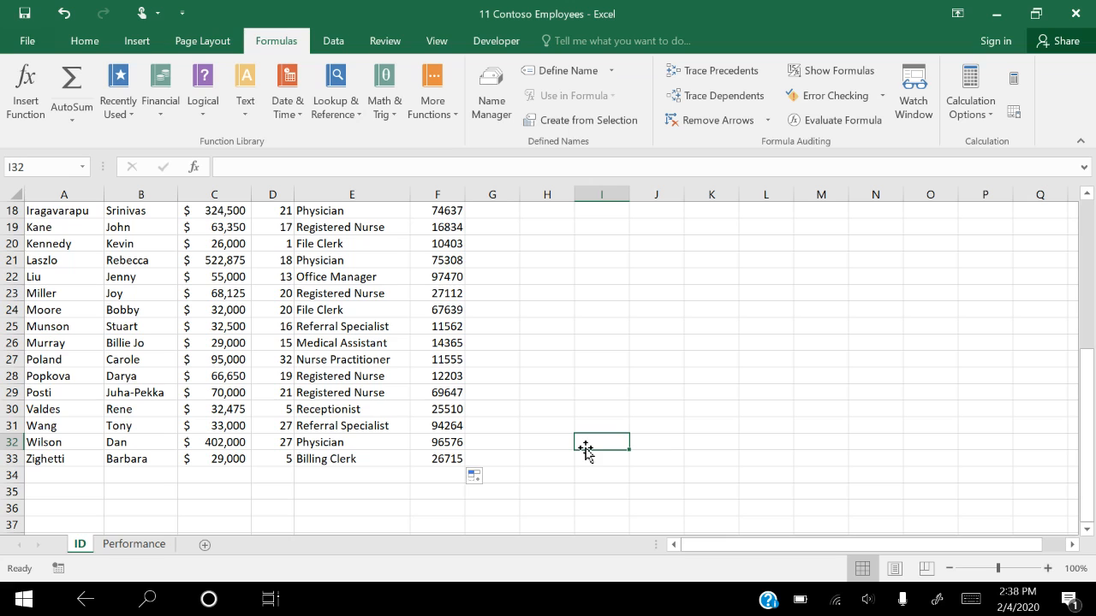
scroll(511, 391, "up", 6)
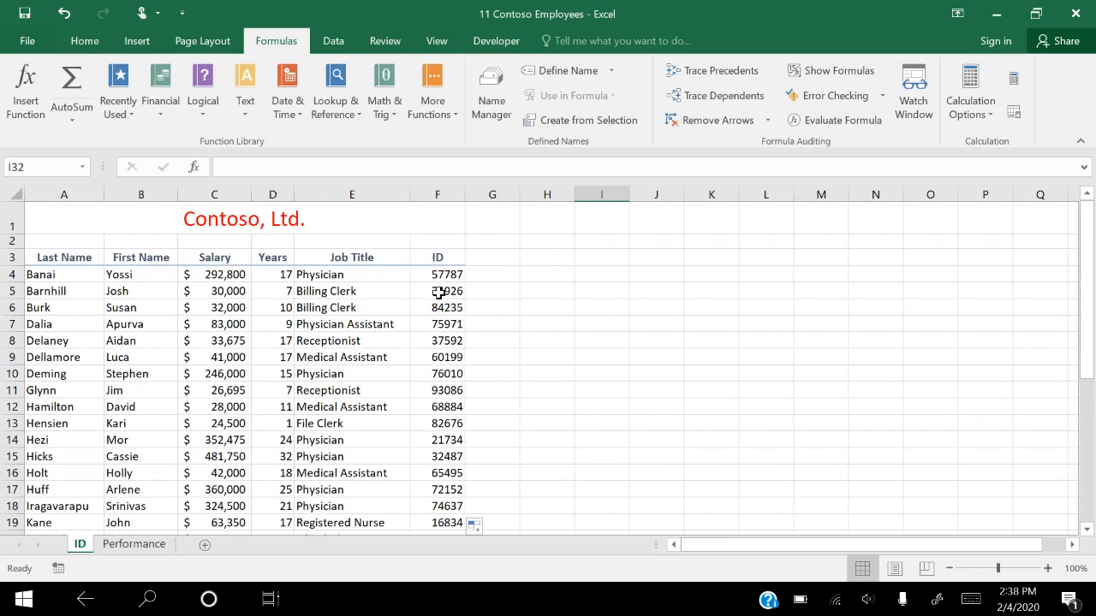
Copy the ID cells F4:F33 and paste them over themselves as values only
left_click(438, 274)
left_click_drag(439, 274, 440, 475)
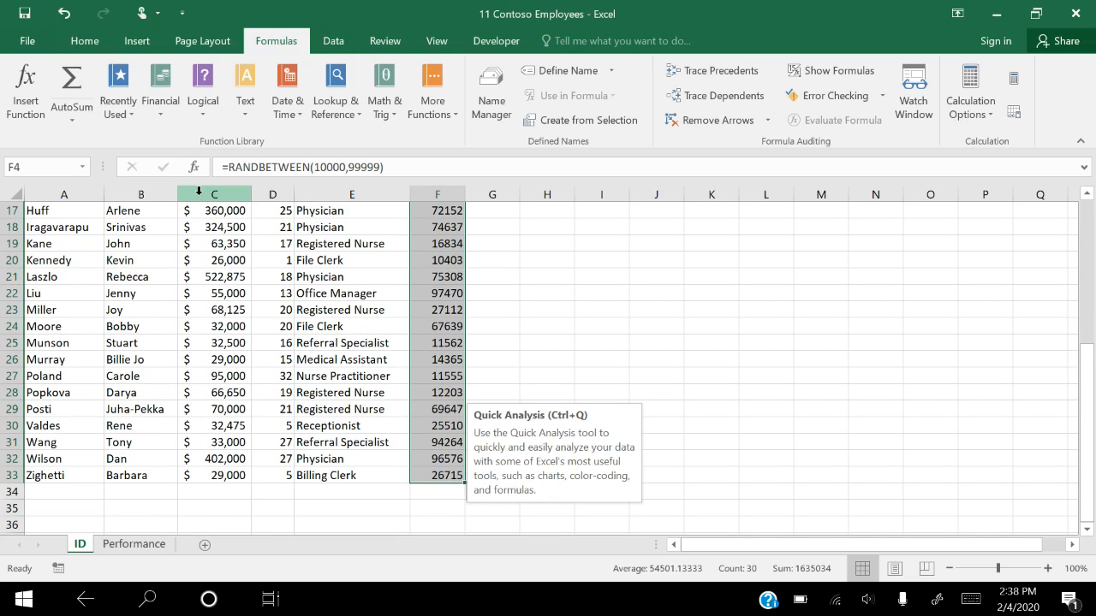
left_click(91, 43)
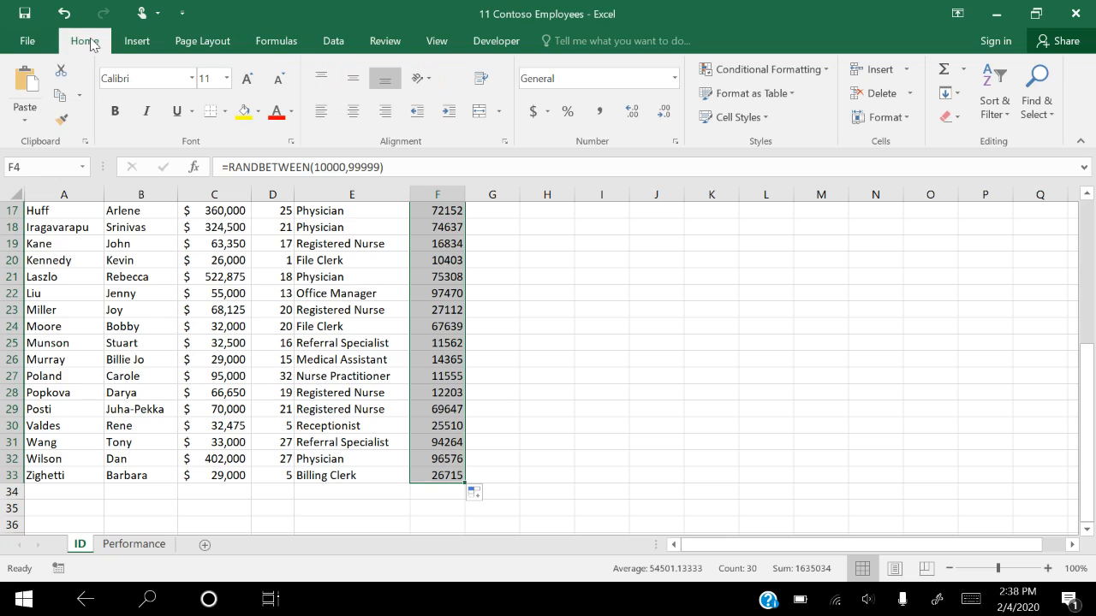
left_click(60, 99)
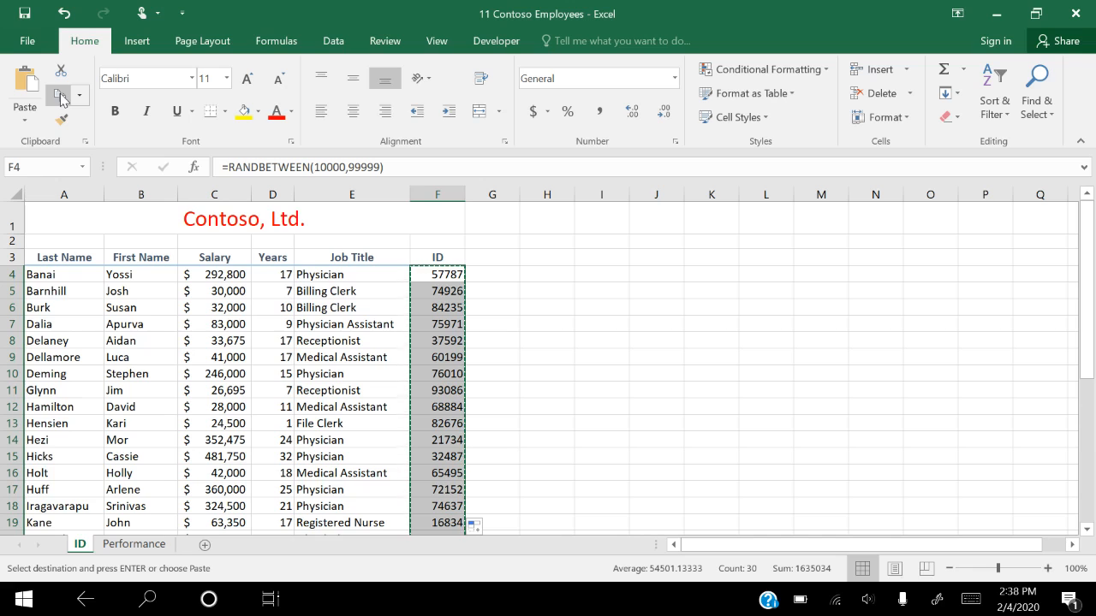
left_click(26, 125)
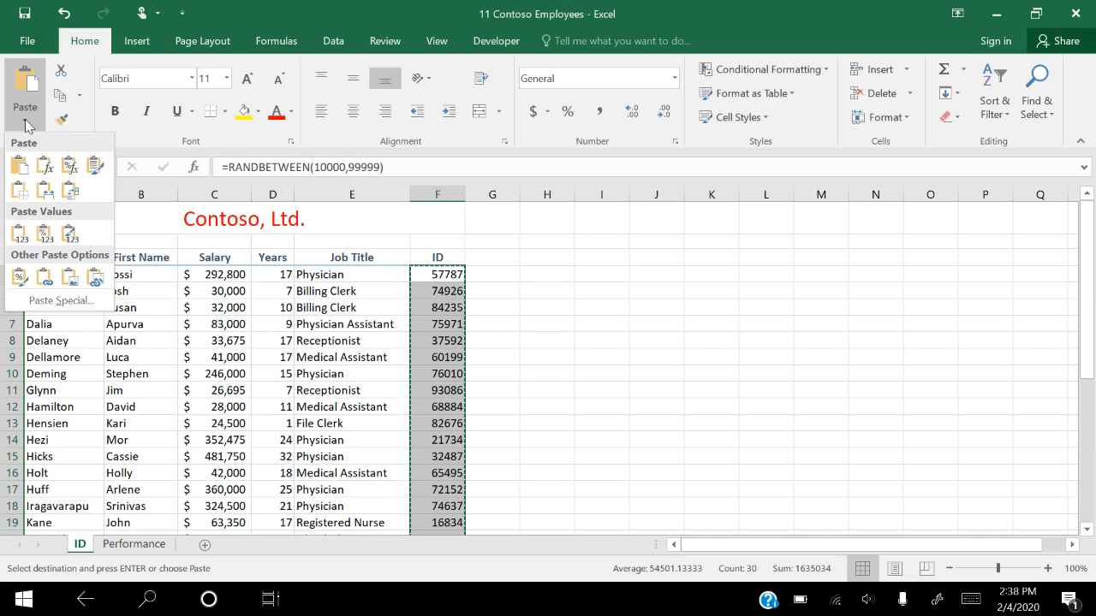
left_click(20, 233)
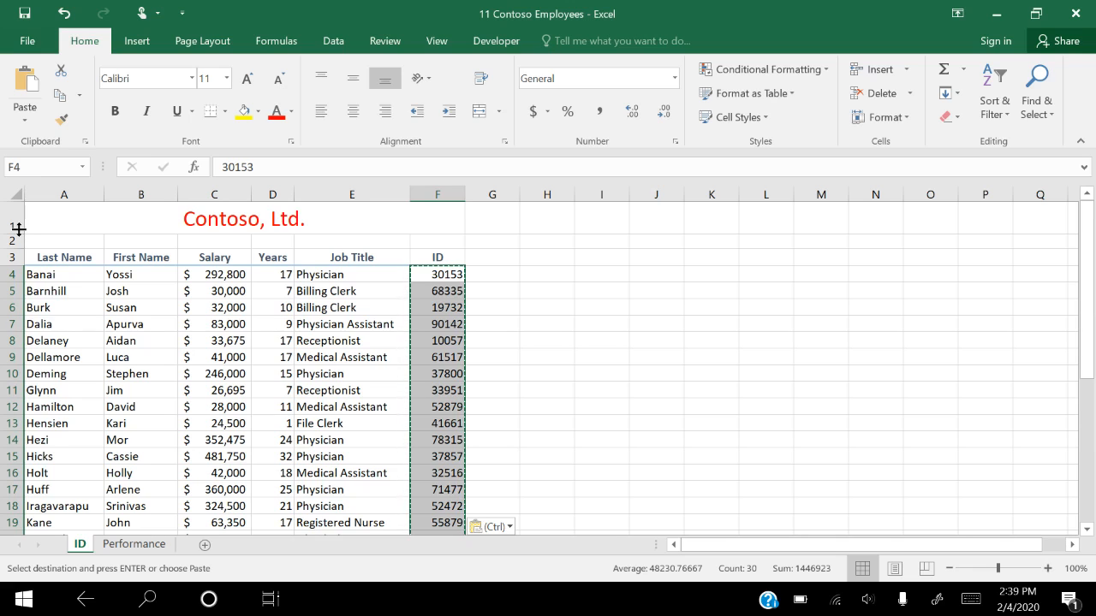
Check the Locked protection setting of the ID cells in Format Cells and accept it
left_click(879, 121)
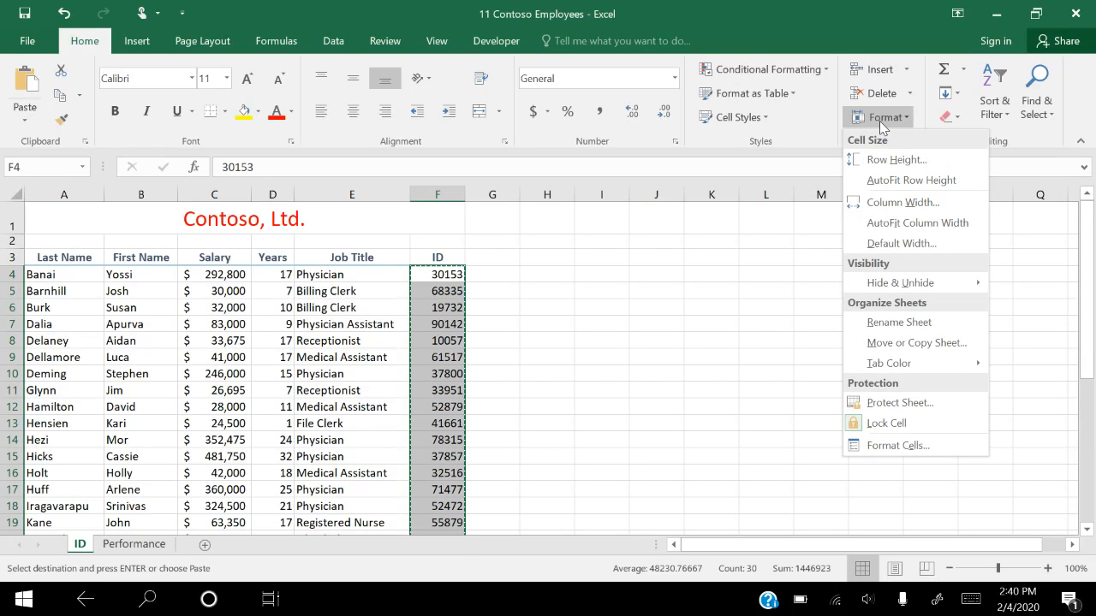
left_click(867, 446)
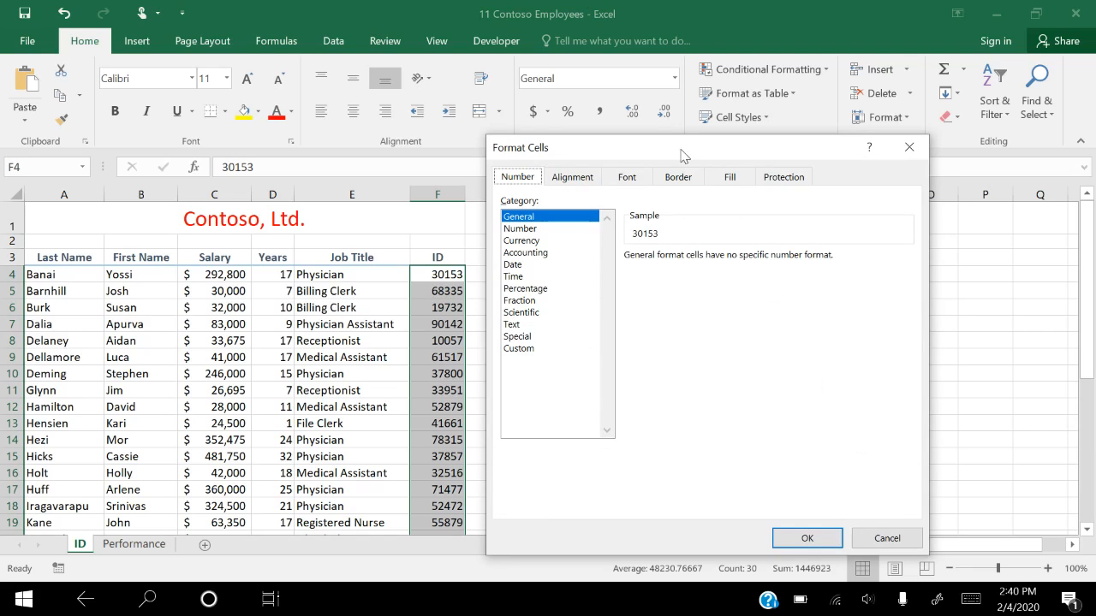
left_click(780, 179)
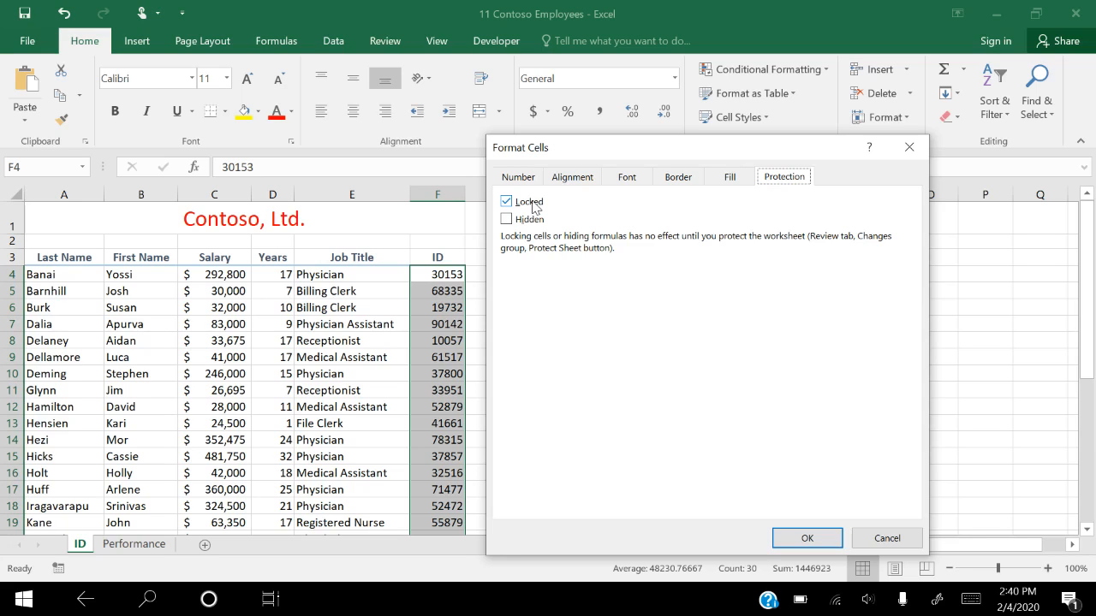
left_click(814, 537)
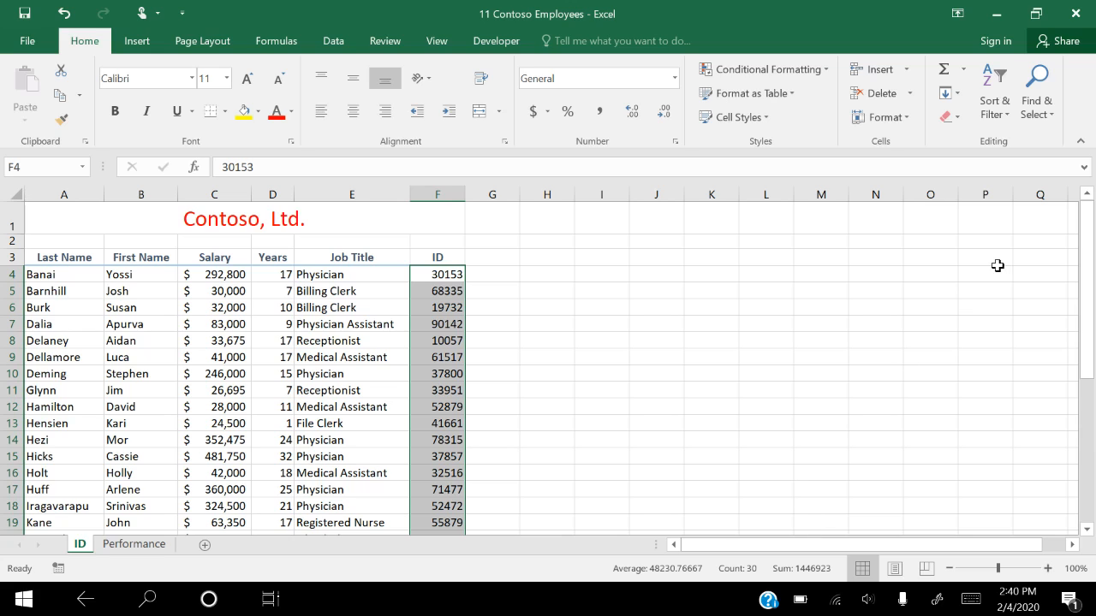
Sort the ID values from smallest to largest, continuing with the current selection only
left_click(1000, 94)
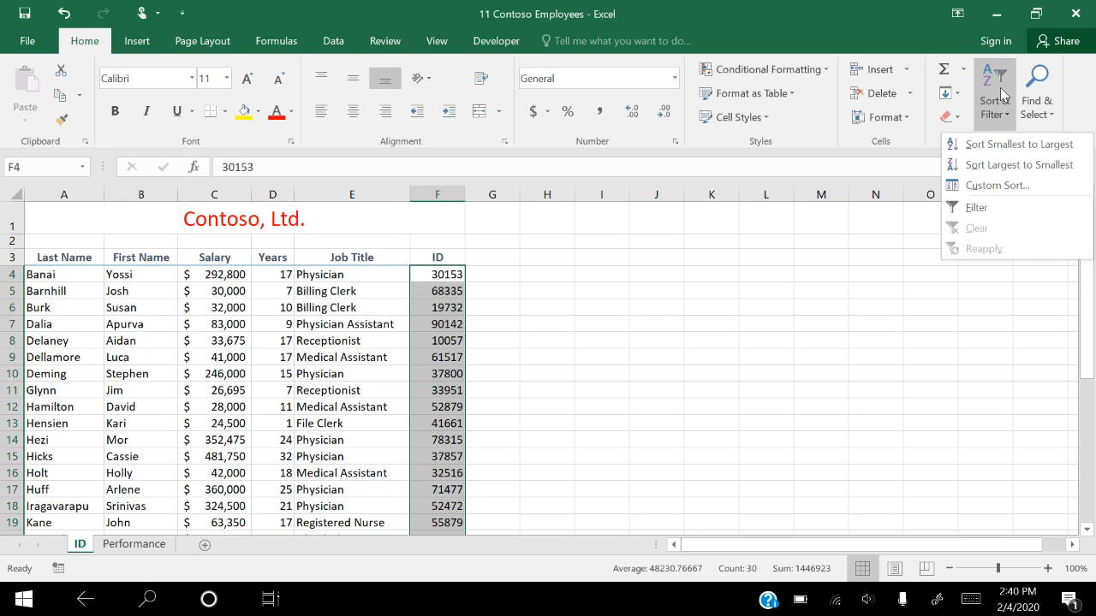
left_click(983, 146)
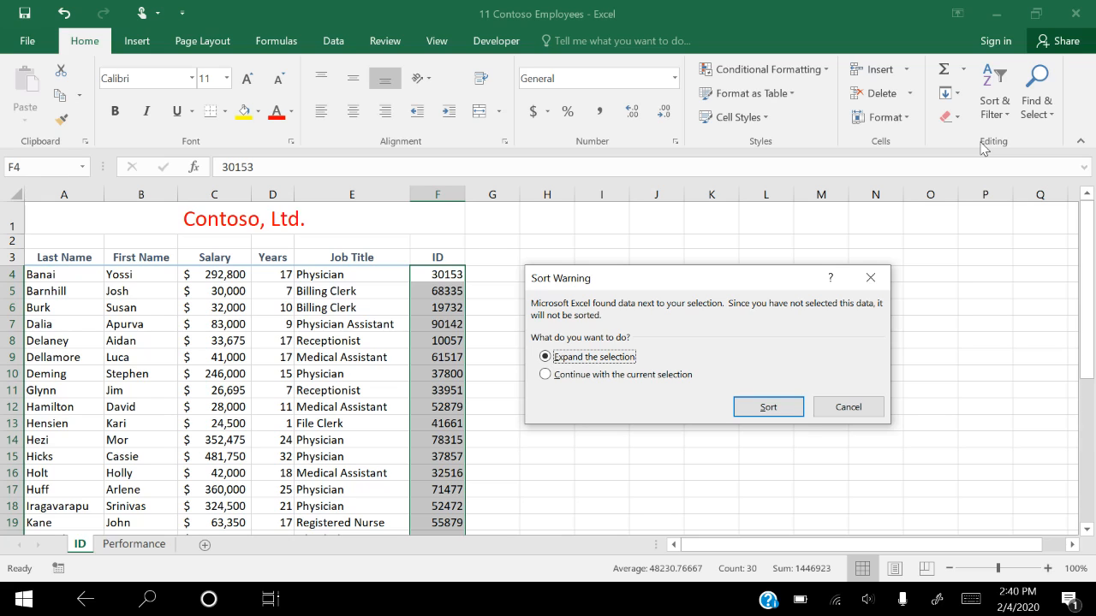
left_click(547, 375)
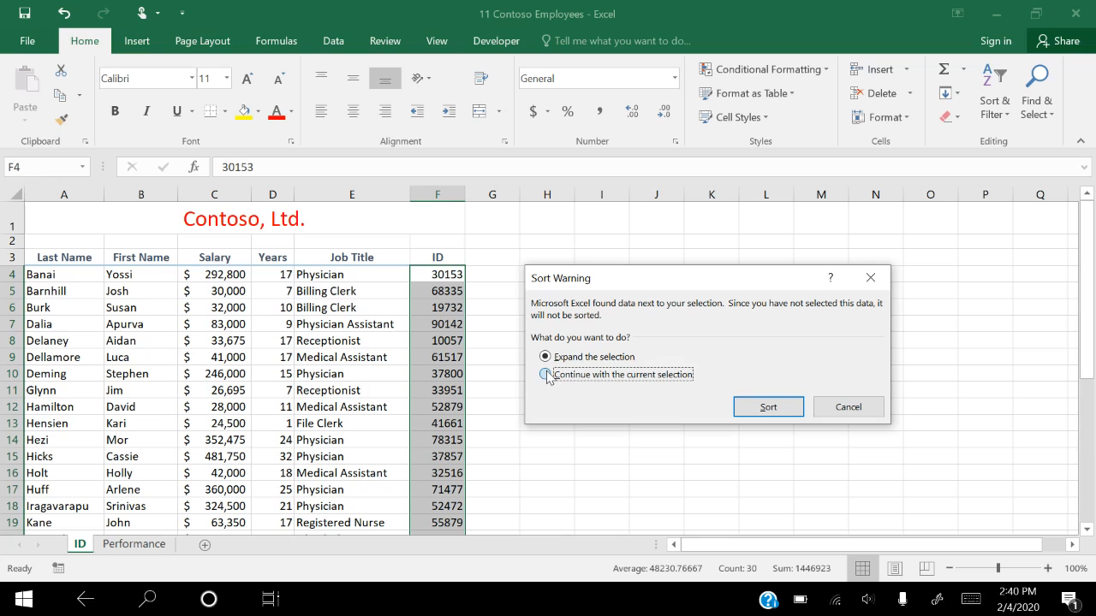
left_click(769, 408)
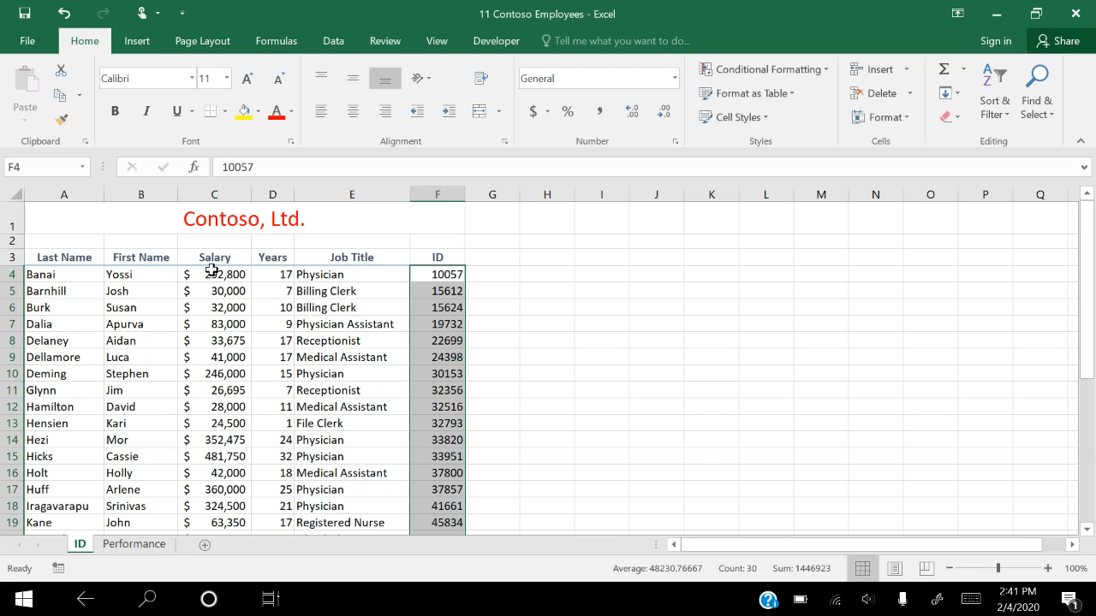
Unlock the Salary and Years data cells C4:D33 by turning off Lock Cell
left_click_drag(207, 279, 272, 472)
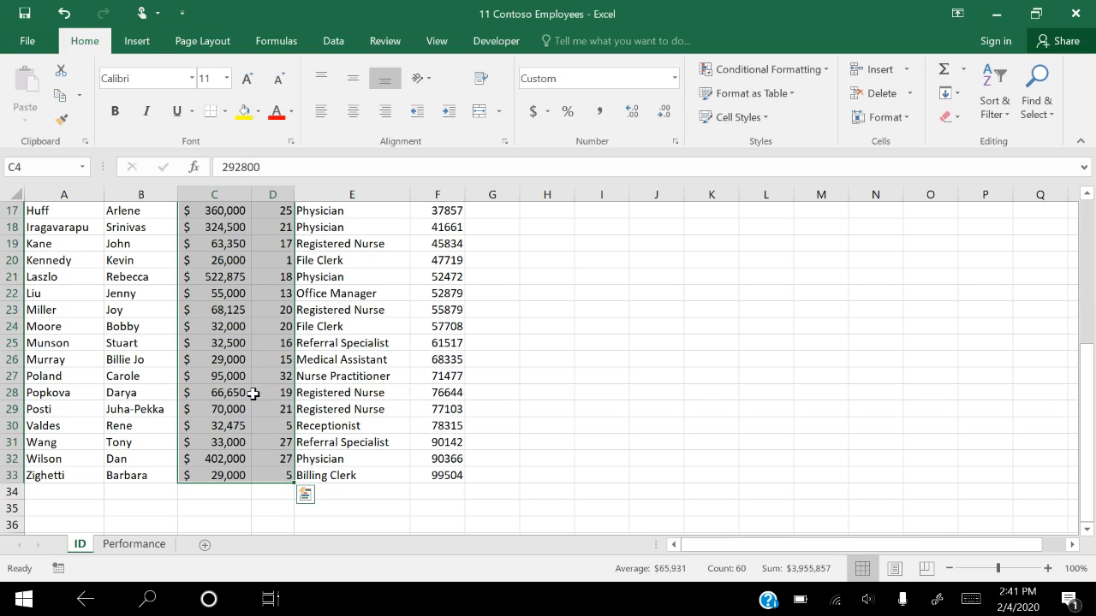
left_click(888, 121)
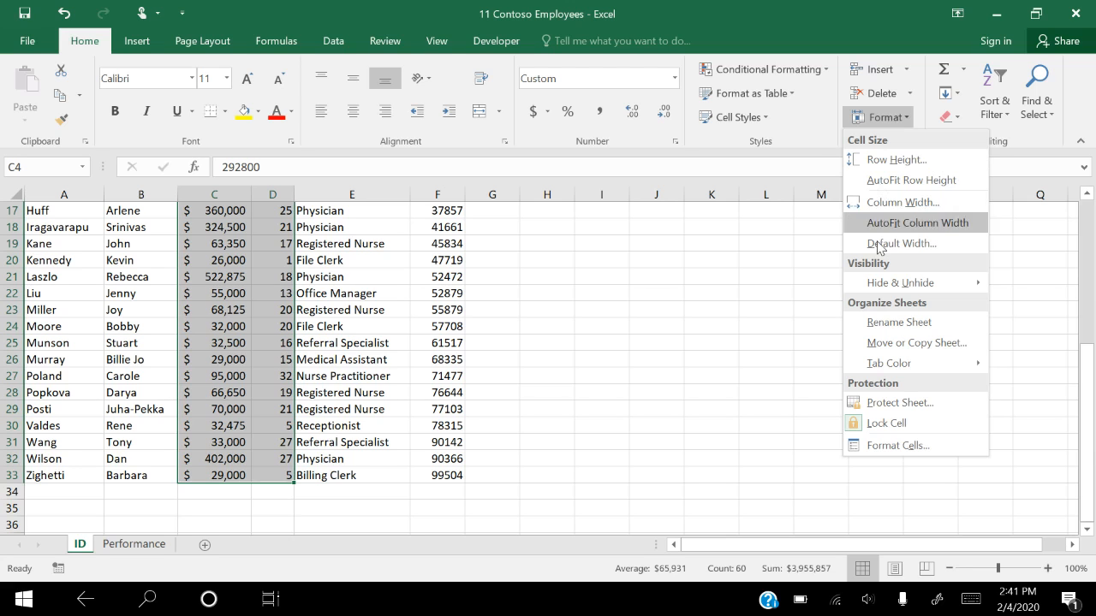
left_click(877, 426)
scroll(877, 431, "up", 5)
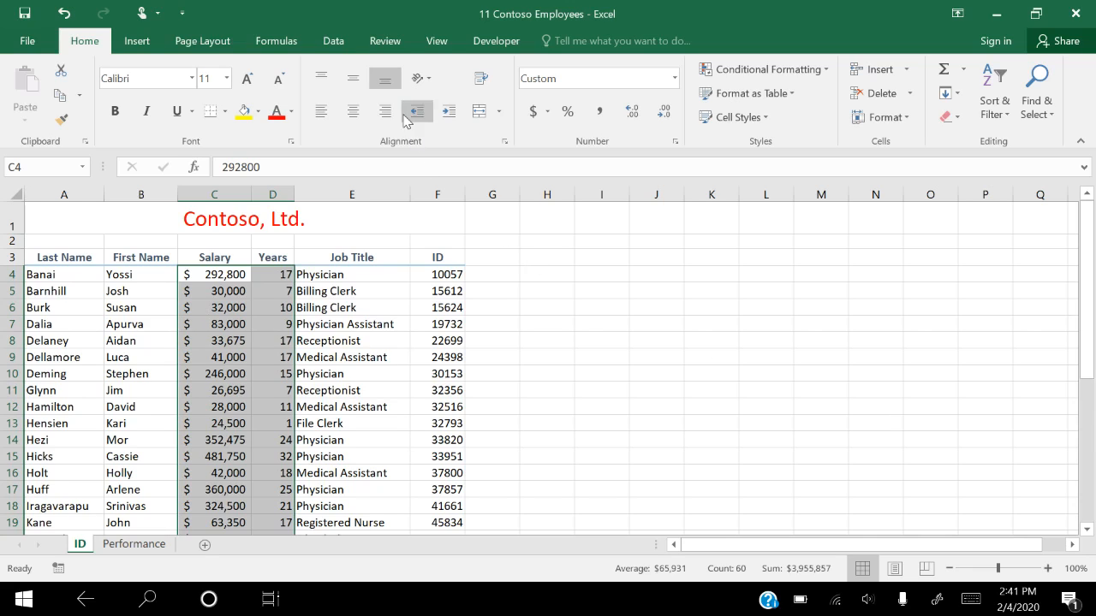
Protect the ID worksheet with a password, entering and confirming the password to unprotect the sheet
left_click(388, 41)
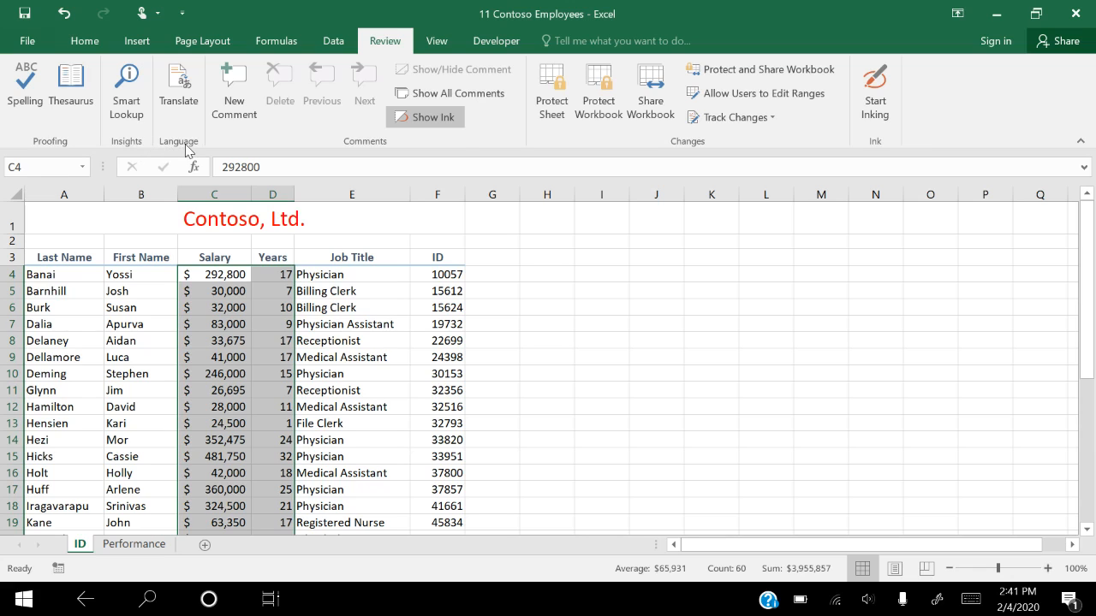
left_click(557, 89)
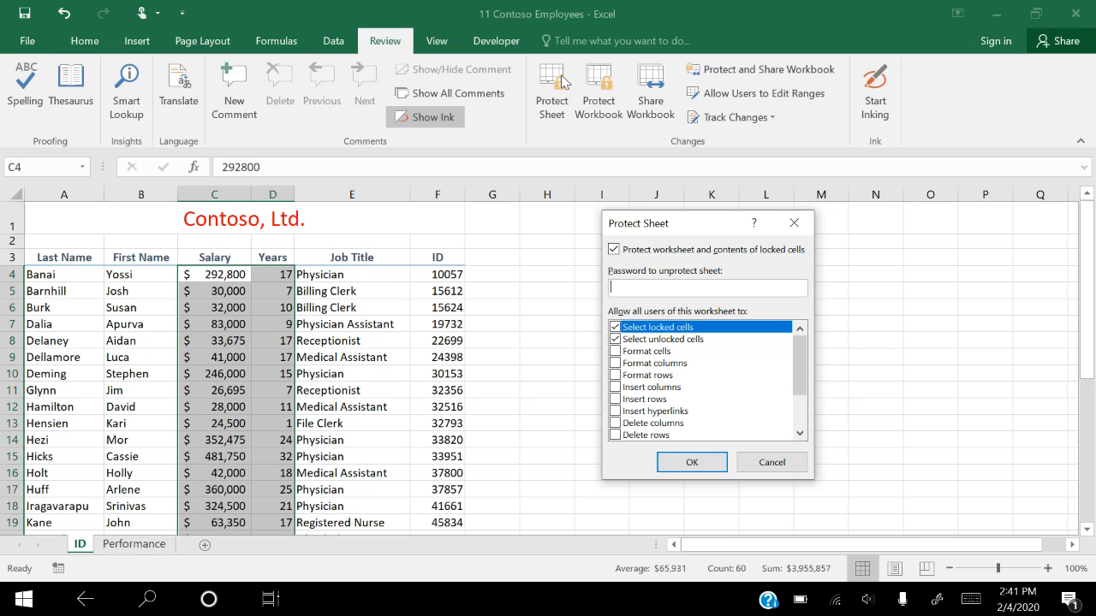
type("•••••••")
left_click(704, 469)
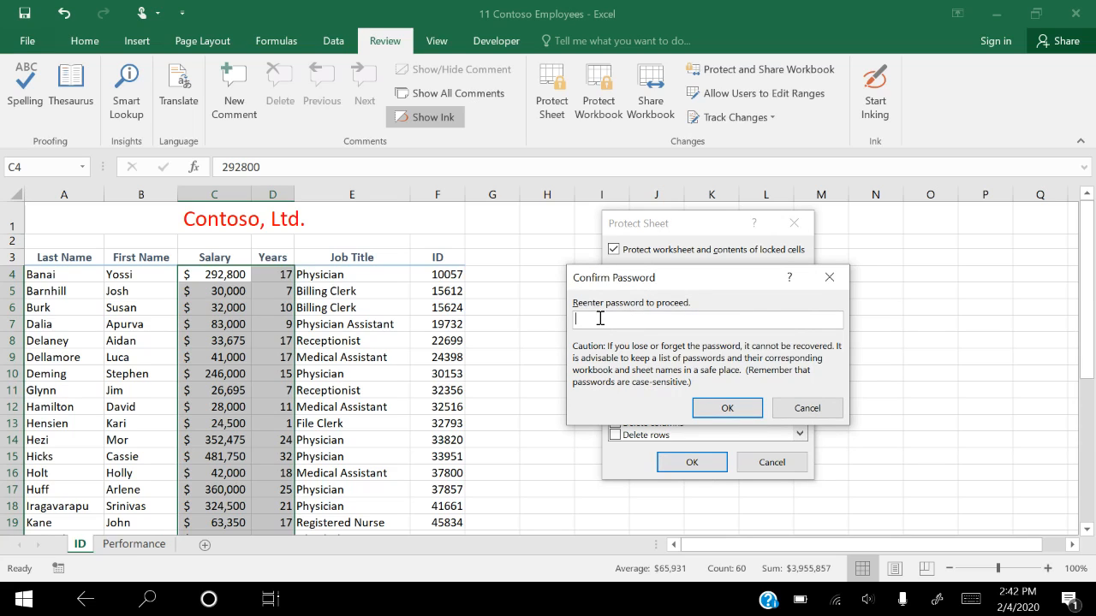
type("••••••")
left_click(741, 410)
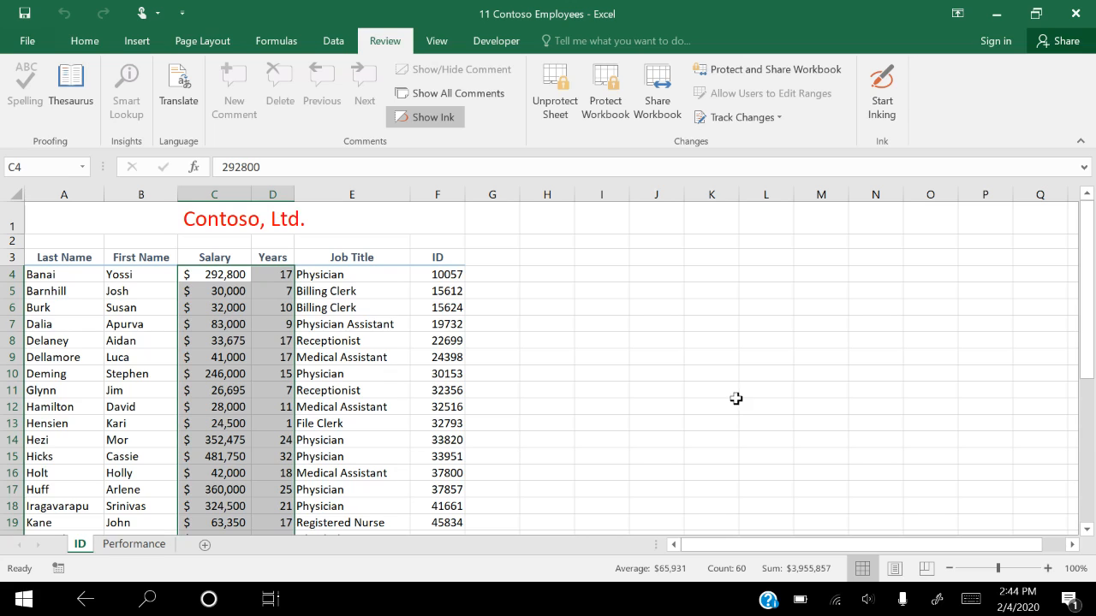
Try to edit the locked ID cell F11 on the protected sheet and dismiss the alert
left_click(438, 388)
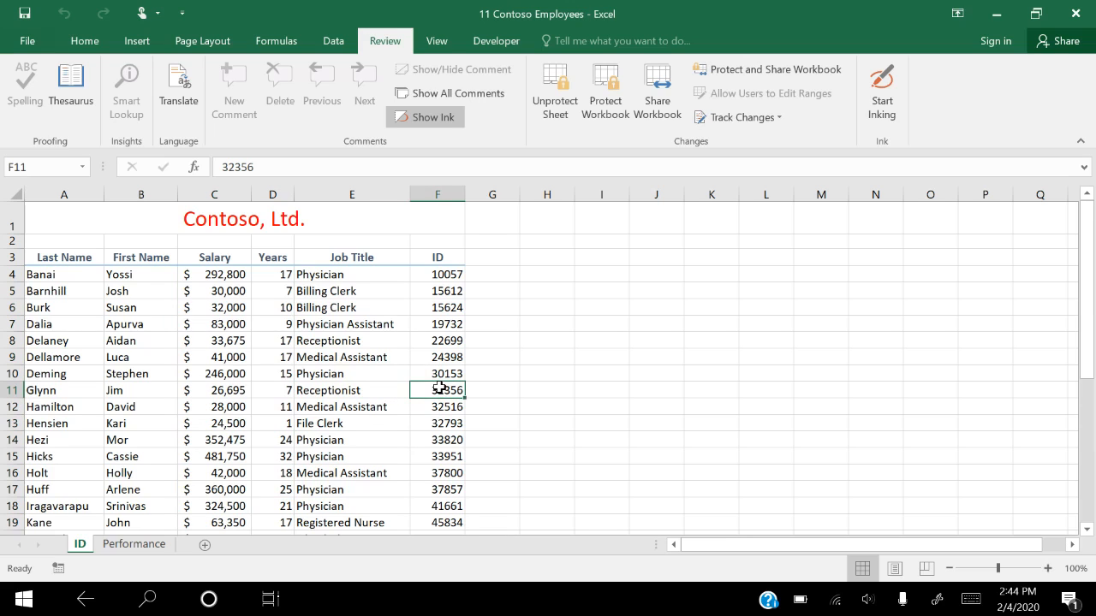
double_click(440, 392)
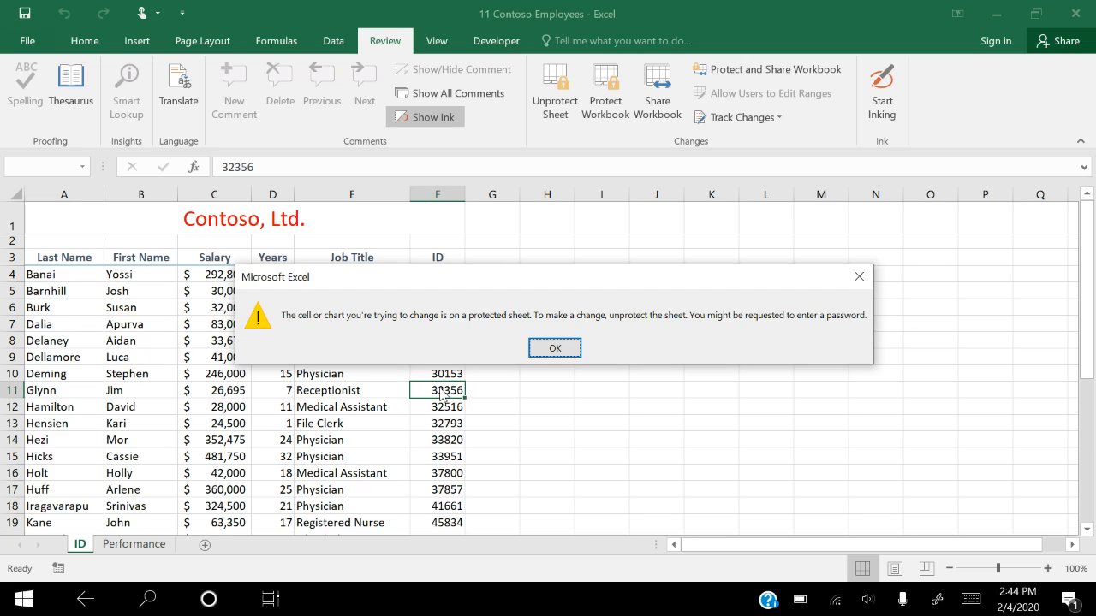
left_click(555, 348)
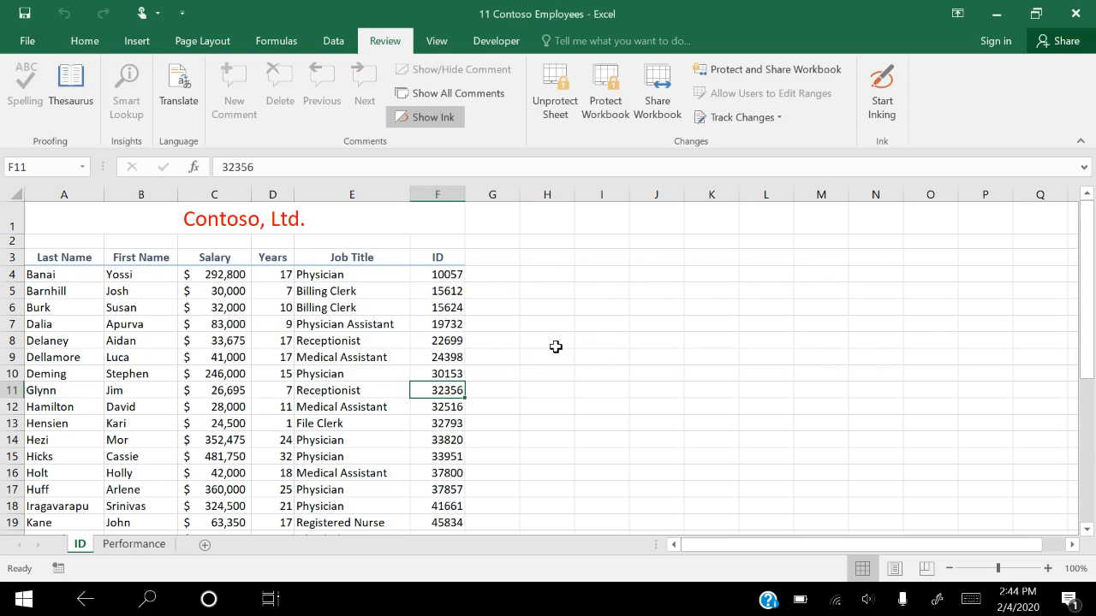
Enter 1 in the unlocked Years cell D4, and undo the entry
left_click(272, 275)
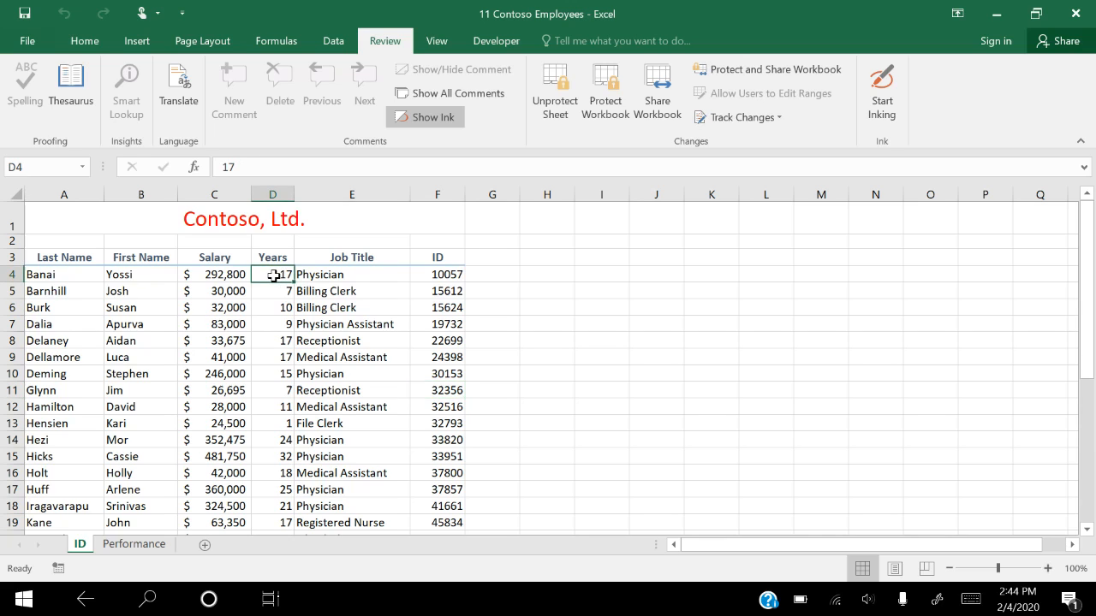
type("1")
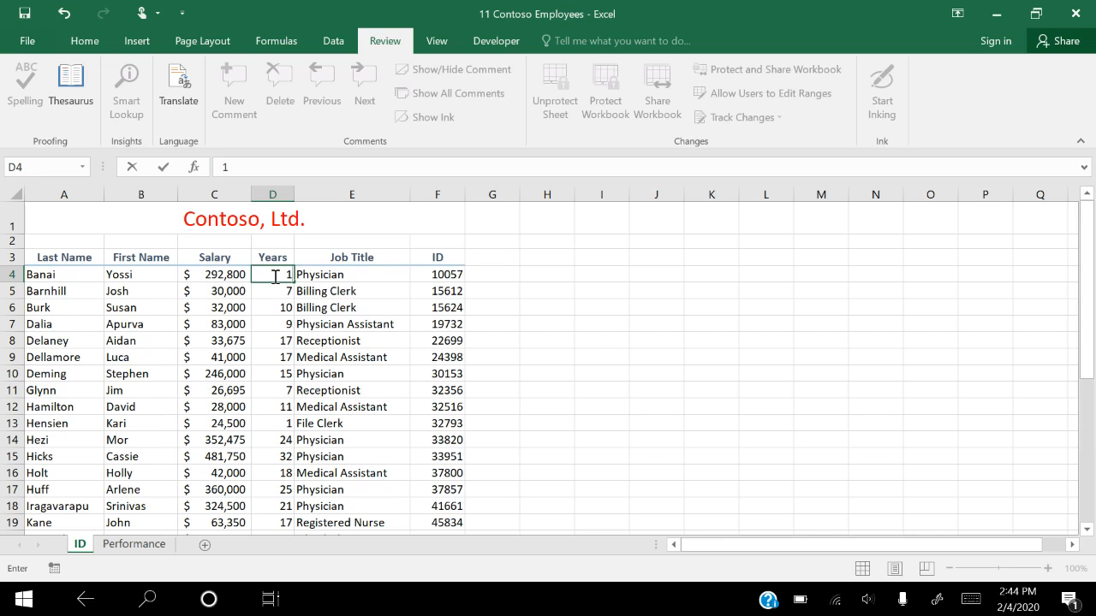
left_click(66, 12)
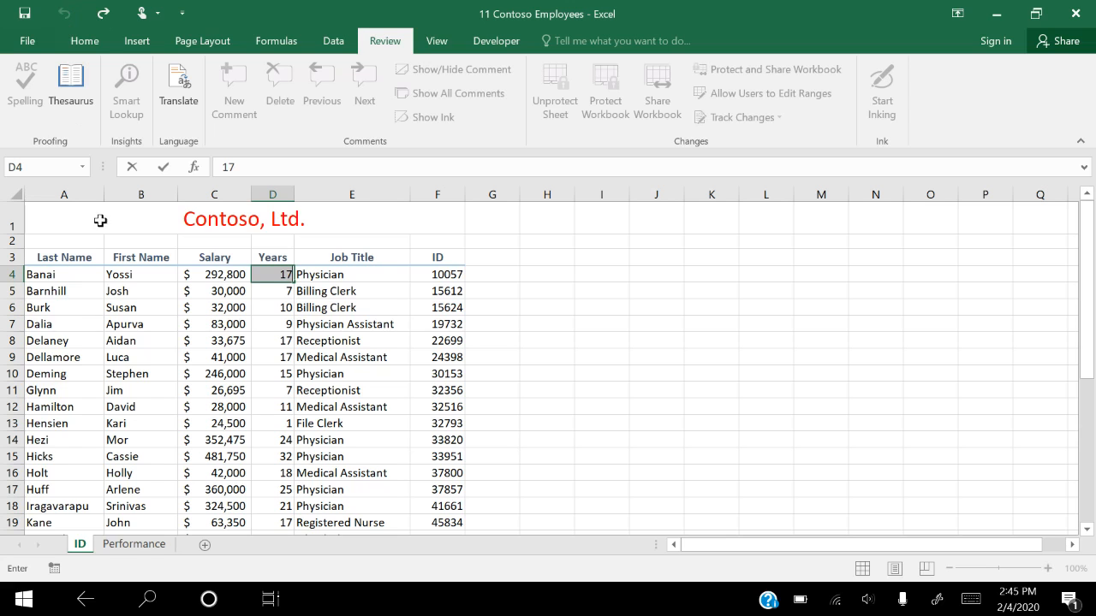
Delete sheet row 2 on the unprotected Performance worksheet, and undo the deletion
left_click(133, 544)
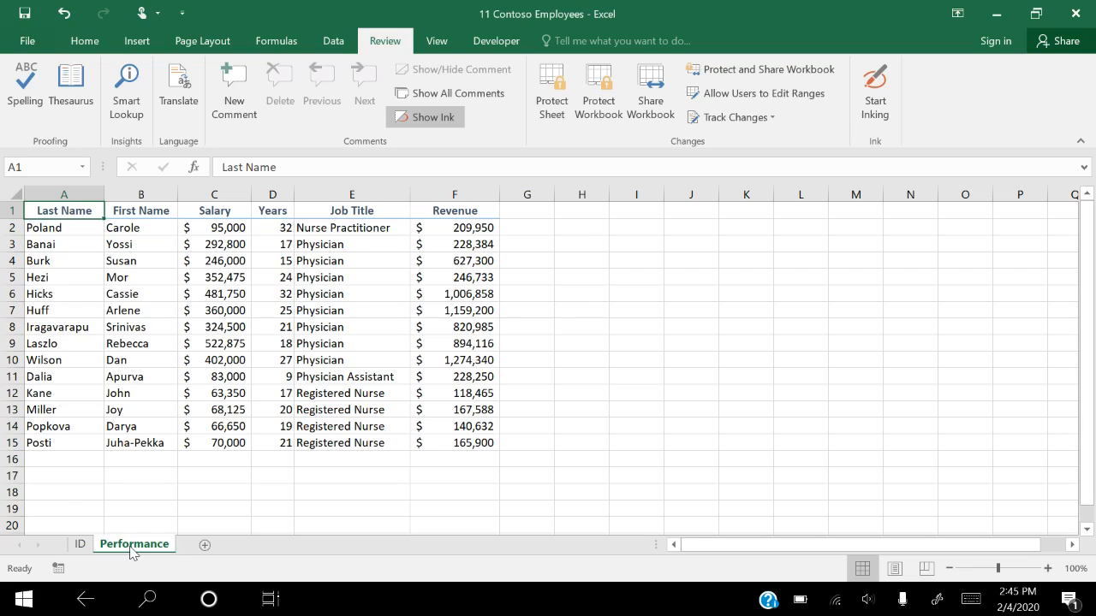
left_click(283, 230)
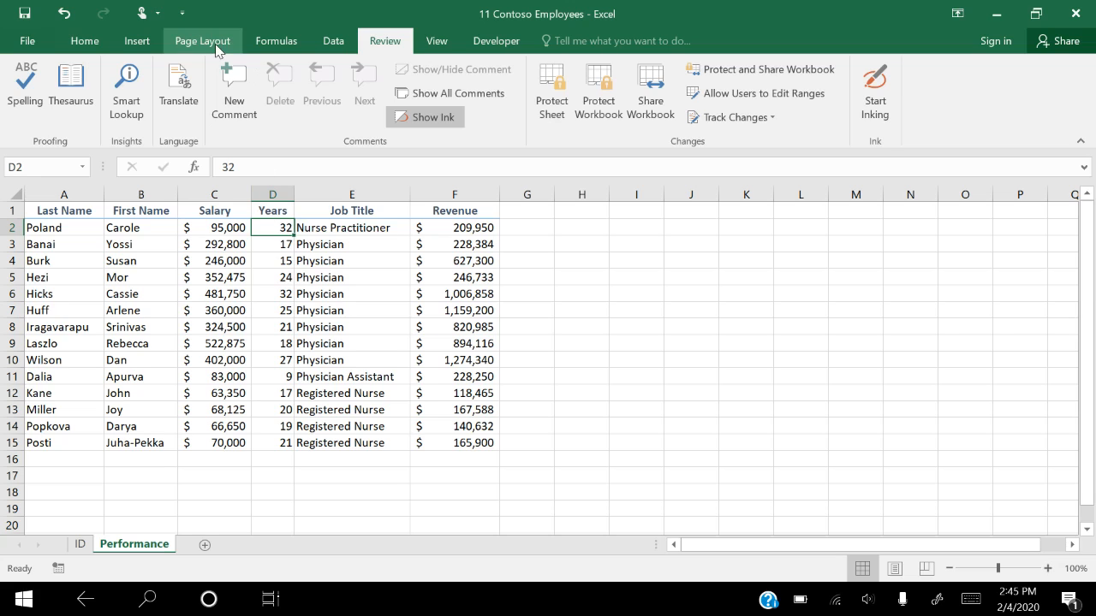
left_click(75, 43)
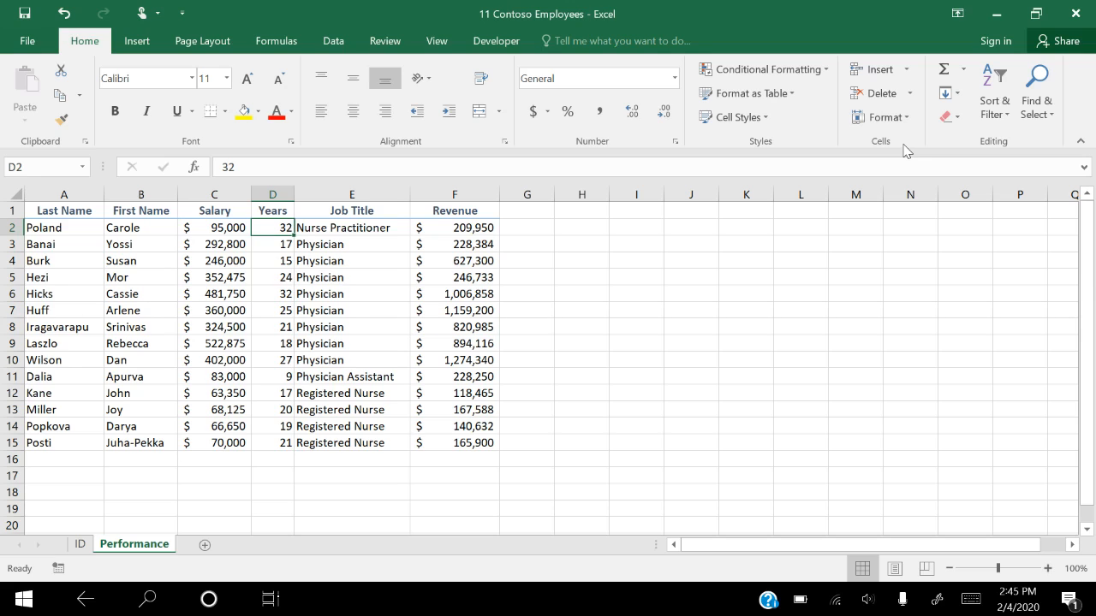
left_click(909, 94)
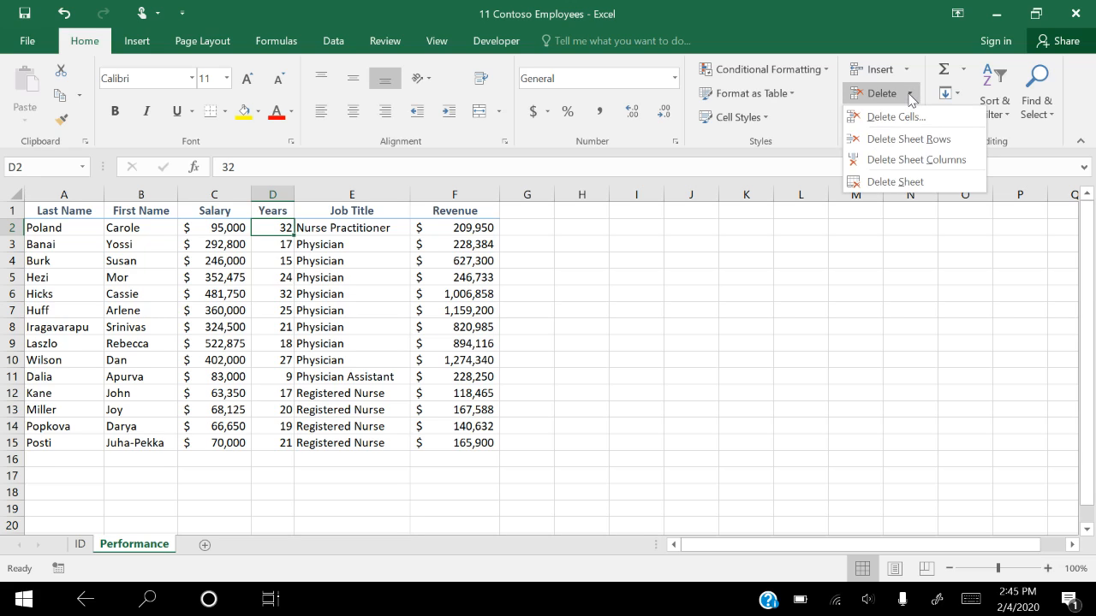
left_click(910, 138)
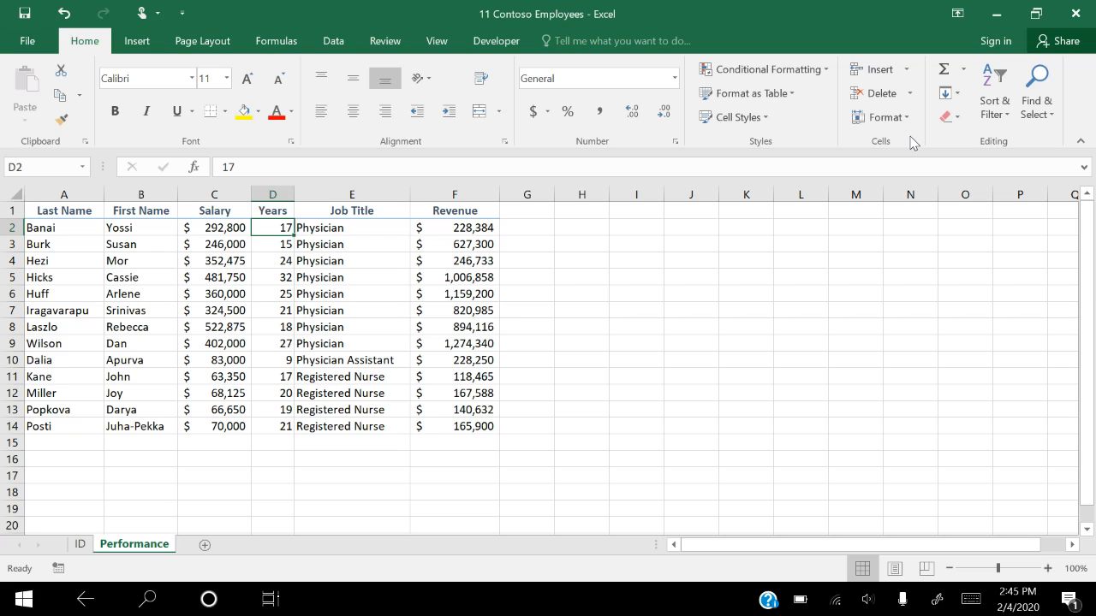
left_click(63, 16)
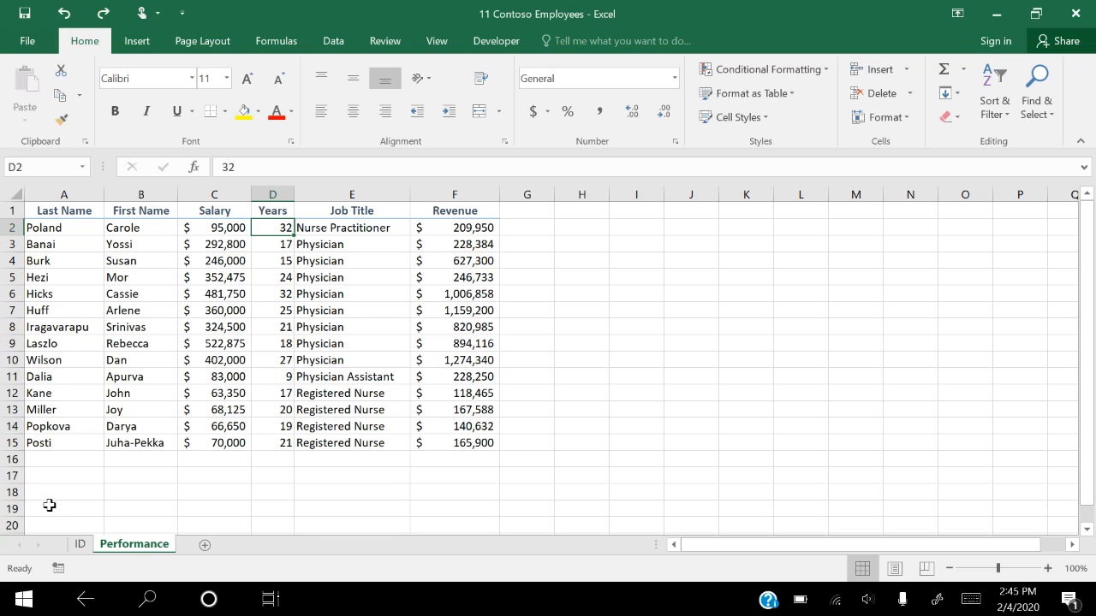
Unprotect the ID worksheet by entering the sheet password
left_click(78, 546)
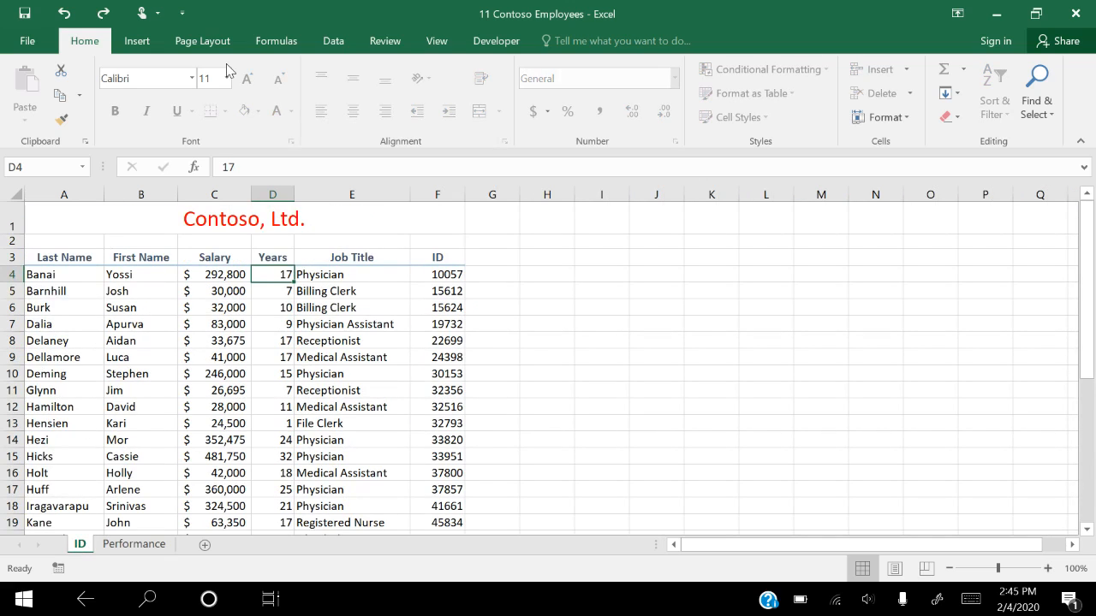
left_click(374, 43)
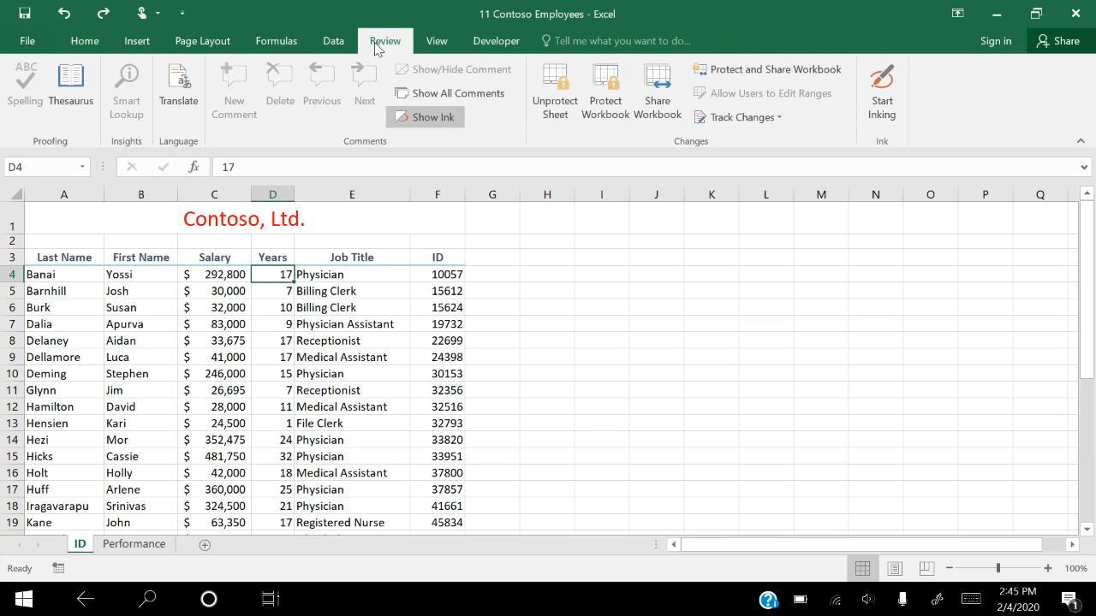
left_click(563, 101)
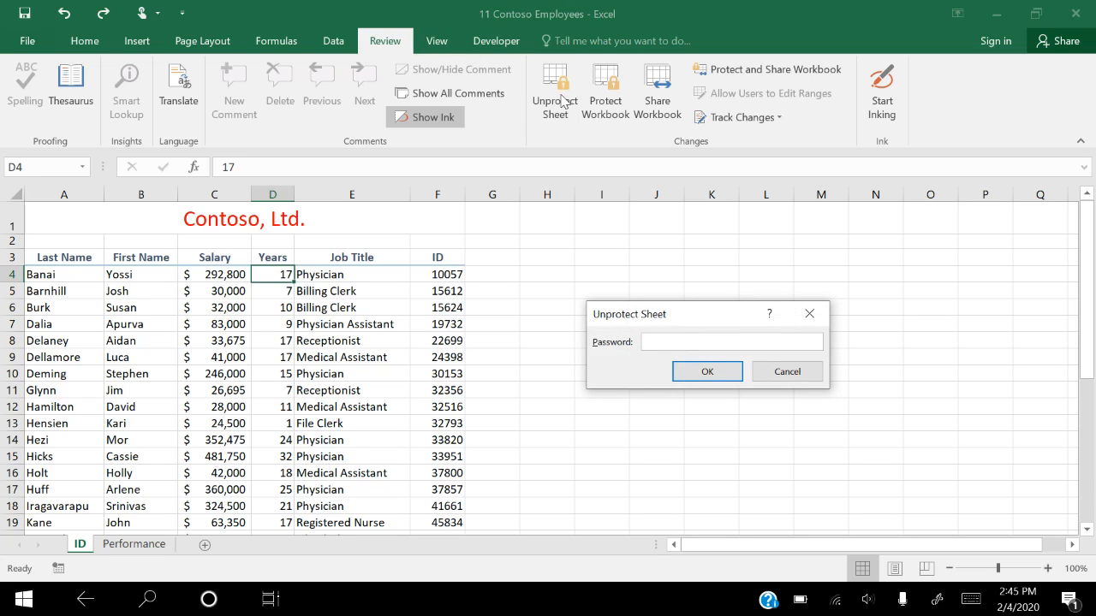
type("1234567")
left_click(699, 373)
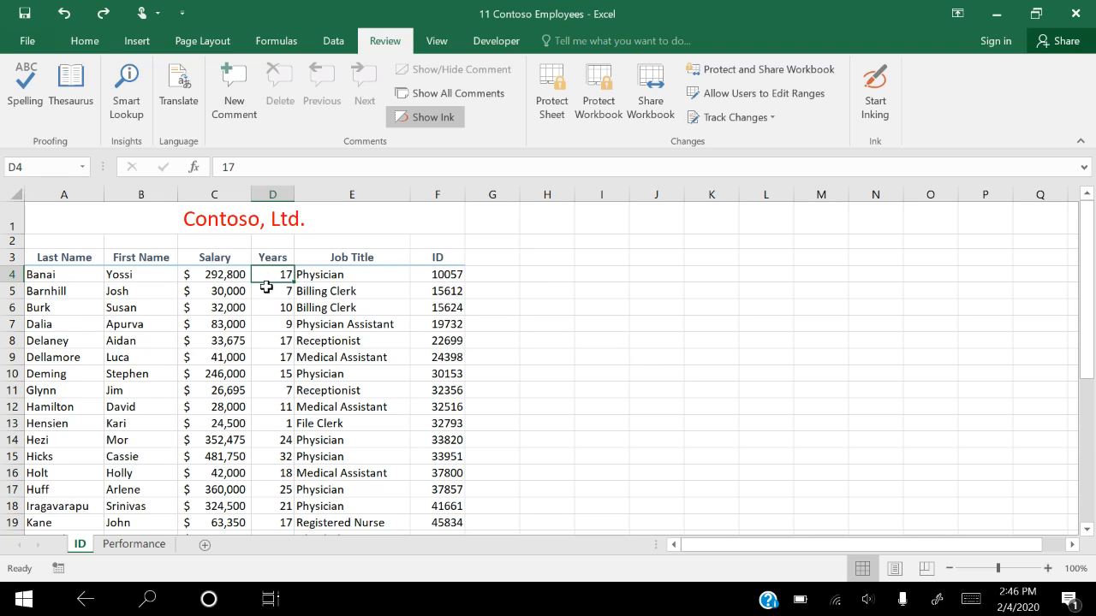
Set the Years value in D11 to 8 and replace the employee ID in F11 with a new number
left_click(275, 394)
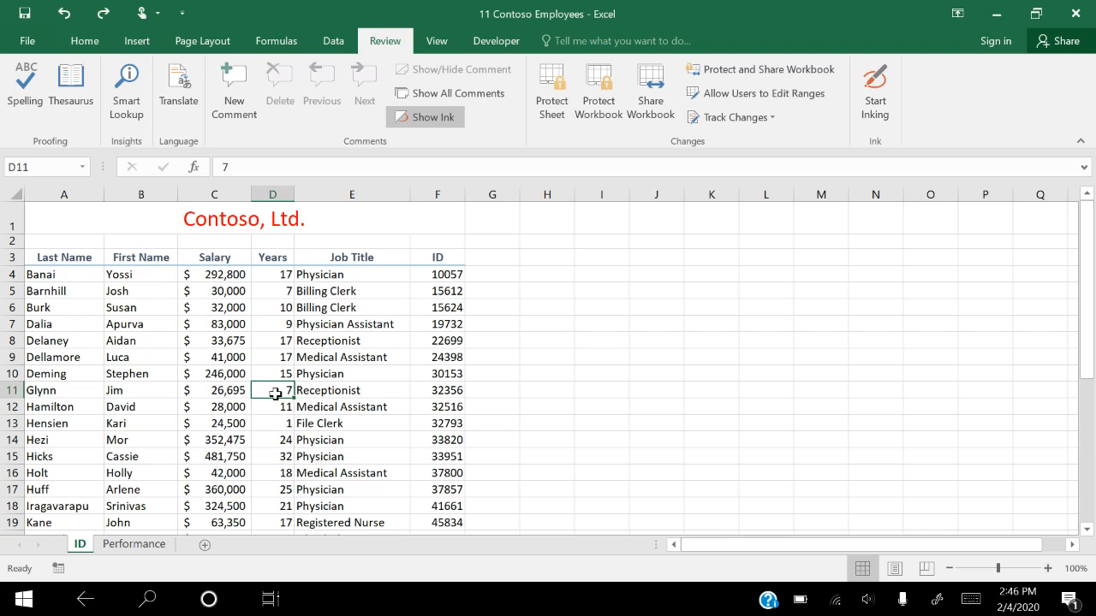
type("8")
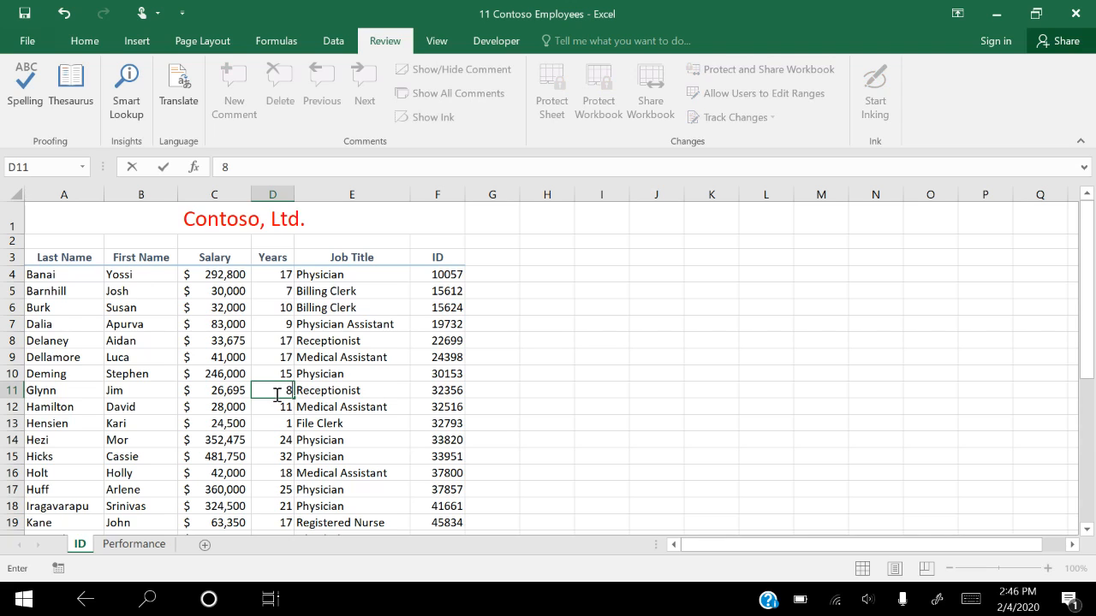
key("Tab")
key("Tab")
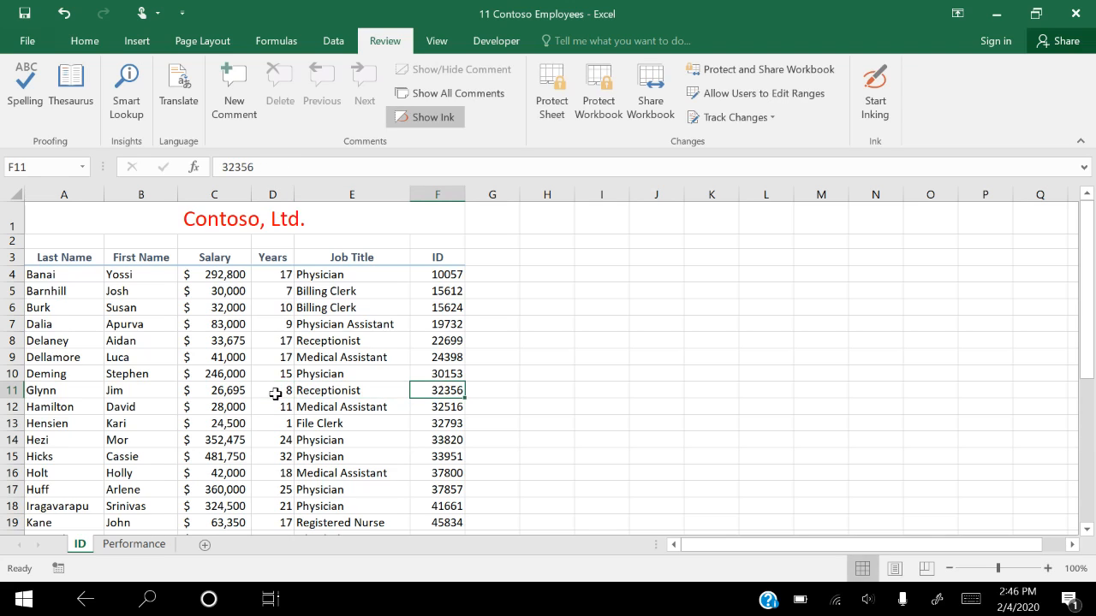
type("17000")
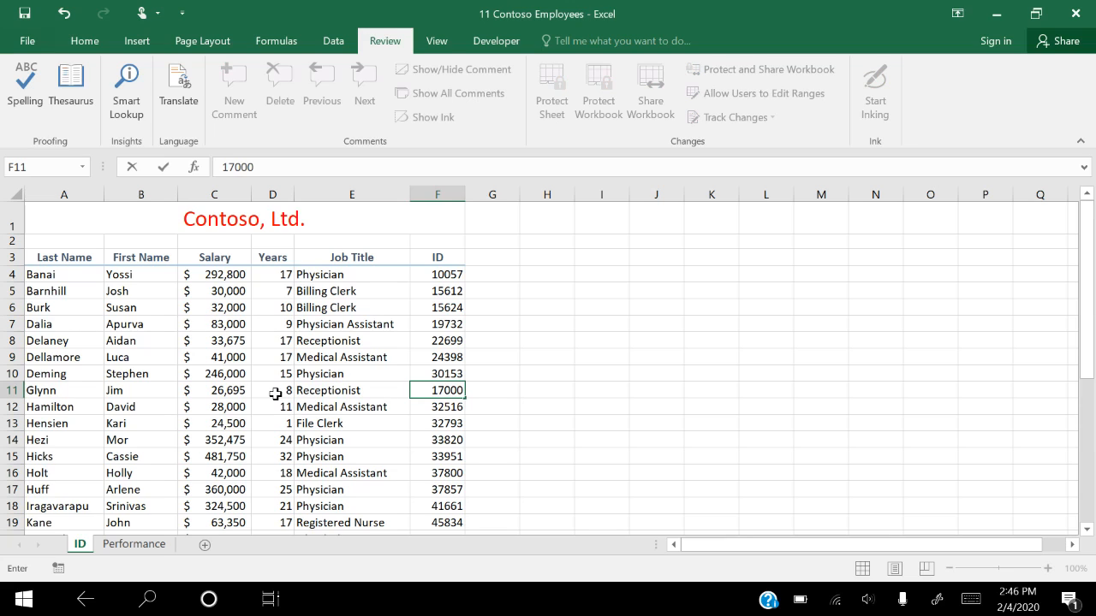
key("Tab")
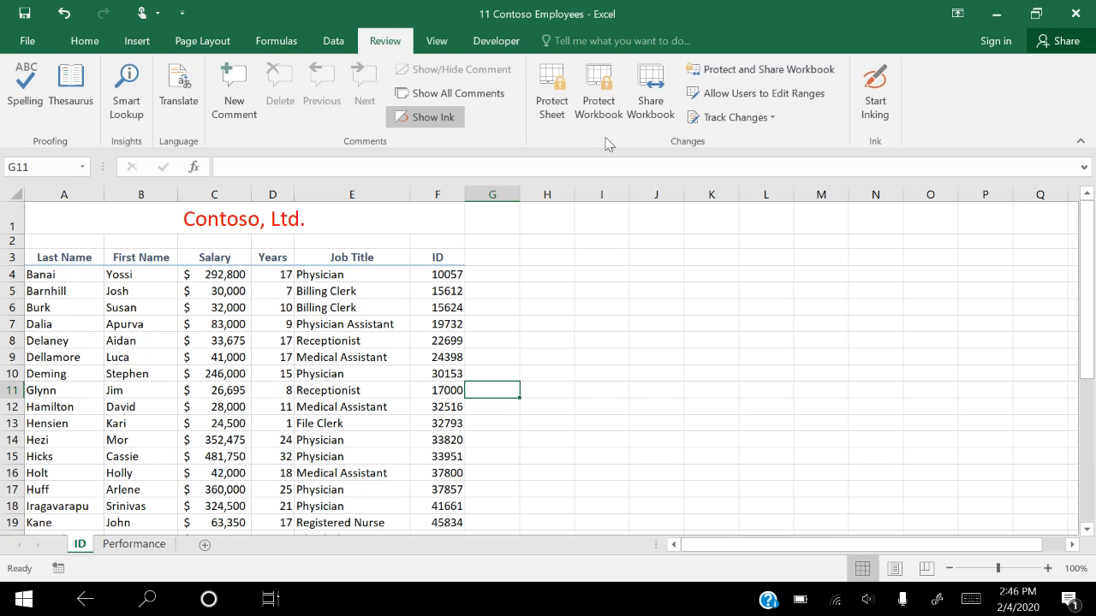
Protect the ID worksheet again, keeping the default permissions and entering and confirming the password to unprotect the sheet
left_click(551, 96)
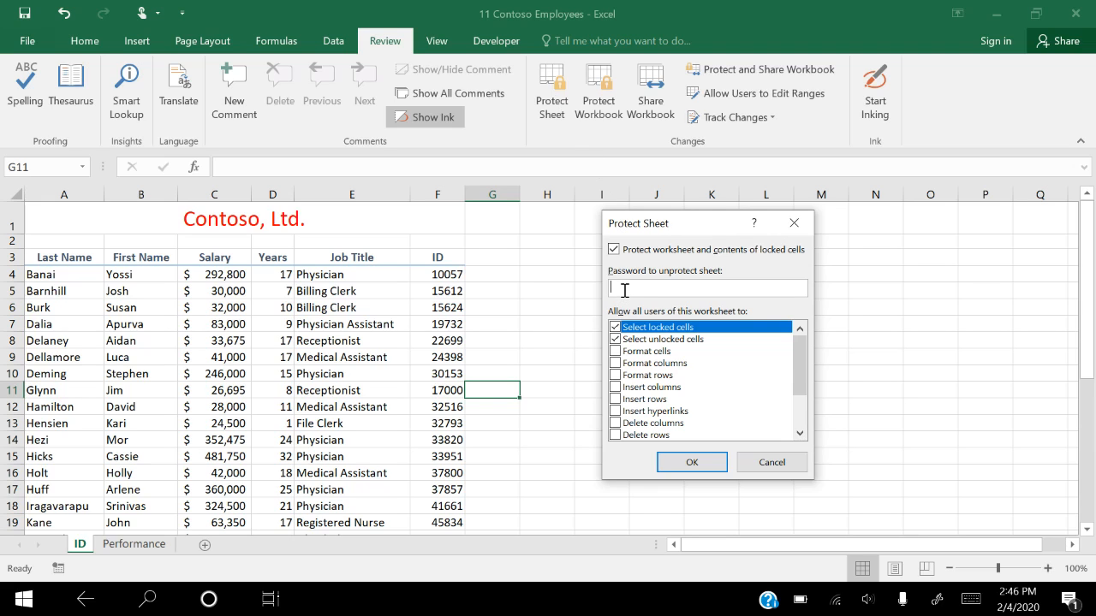
type("1234567")
left_click(688, 462)
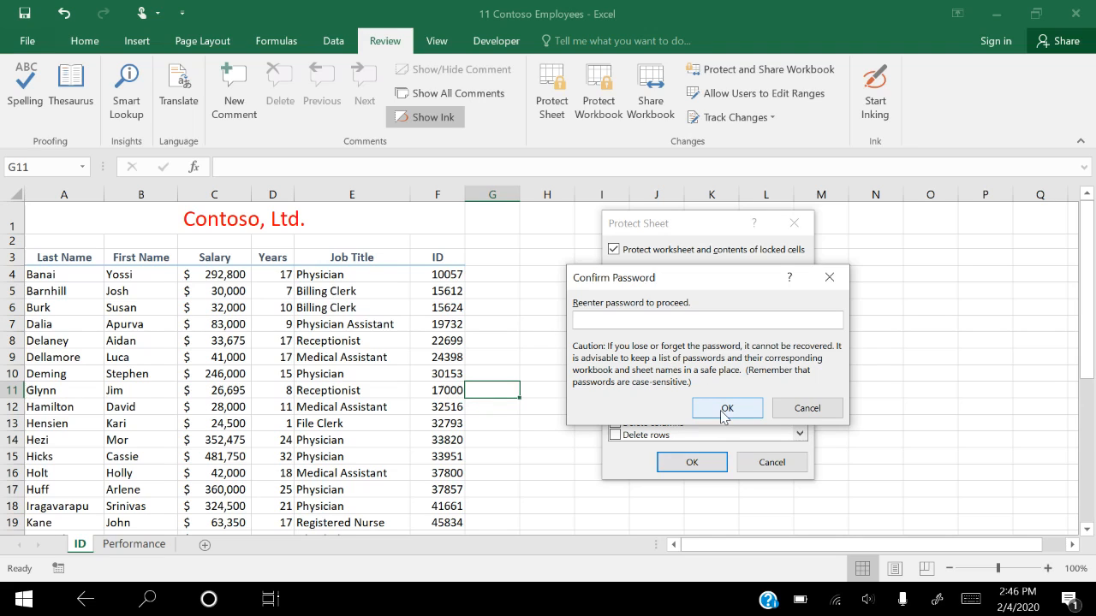
type("passwor")
left_click(723, 408)
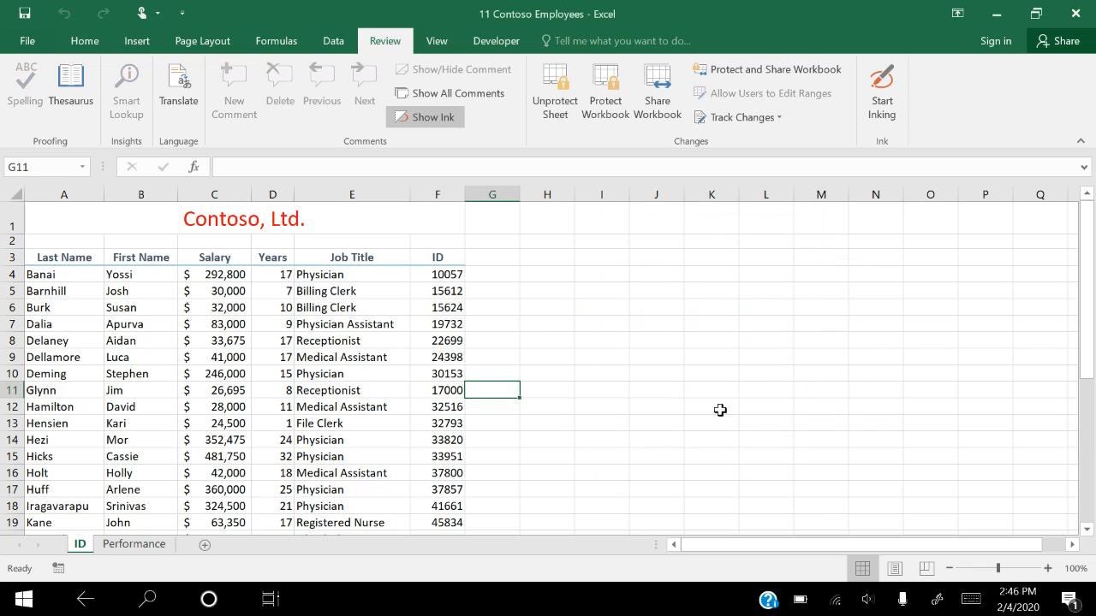
Protect the workbook structure with a password, entering and confirming the workbook password
left_click(611, 96)
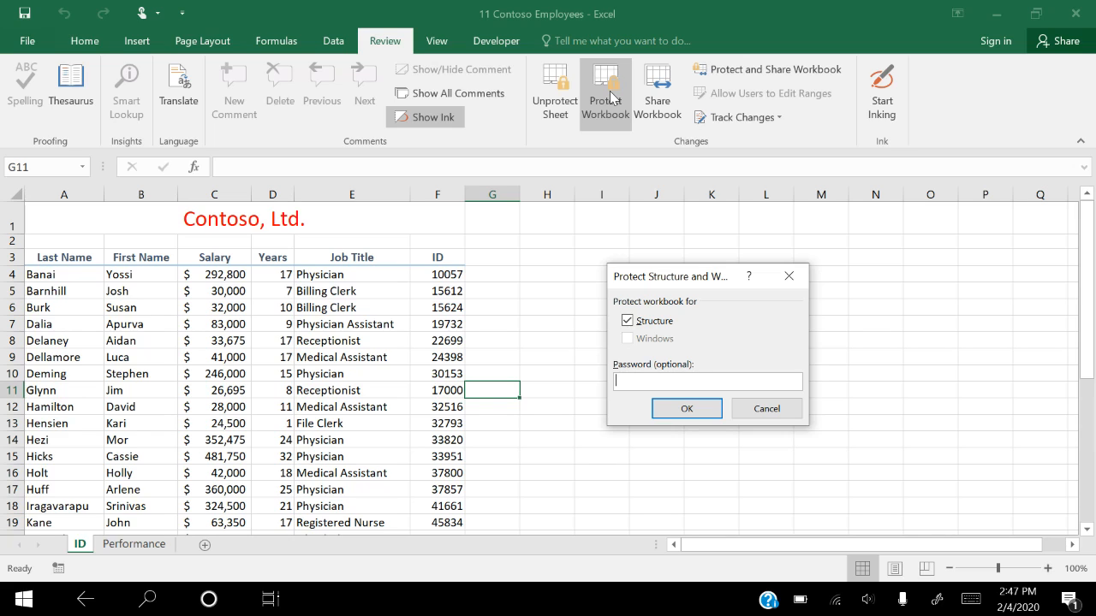
type("1234567")
left_click(690, 411)
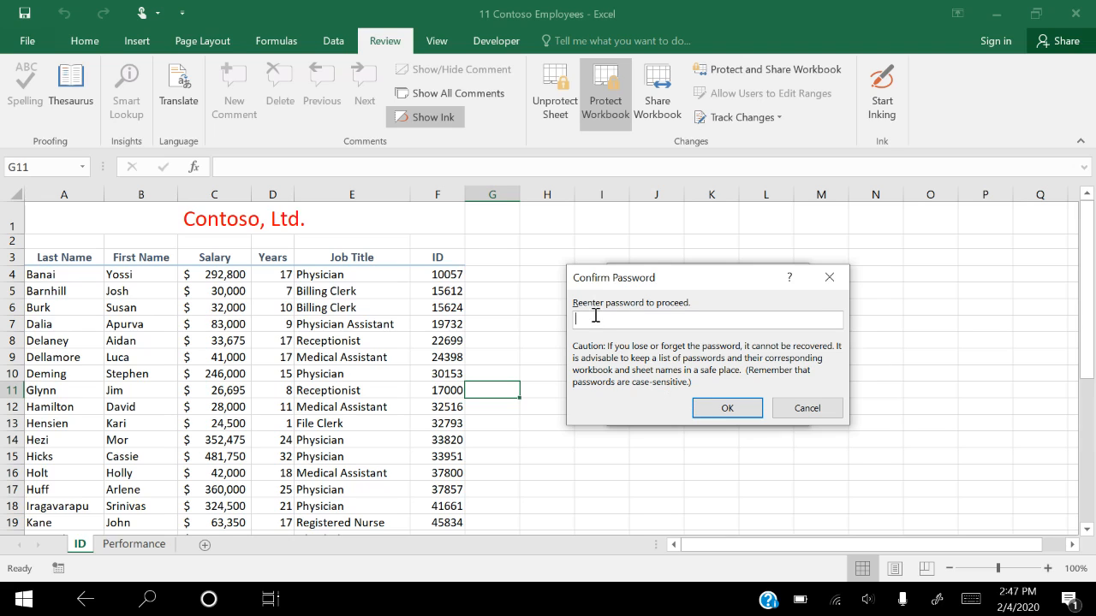
type("abcdefg")
left_click(730, 408)
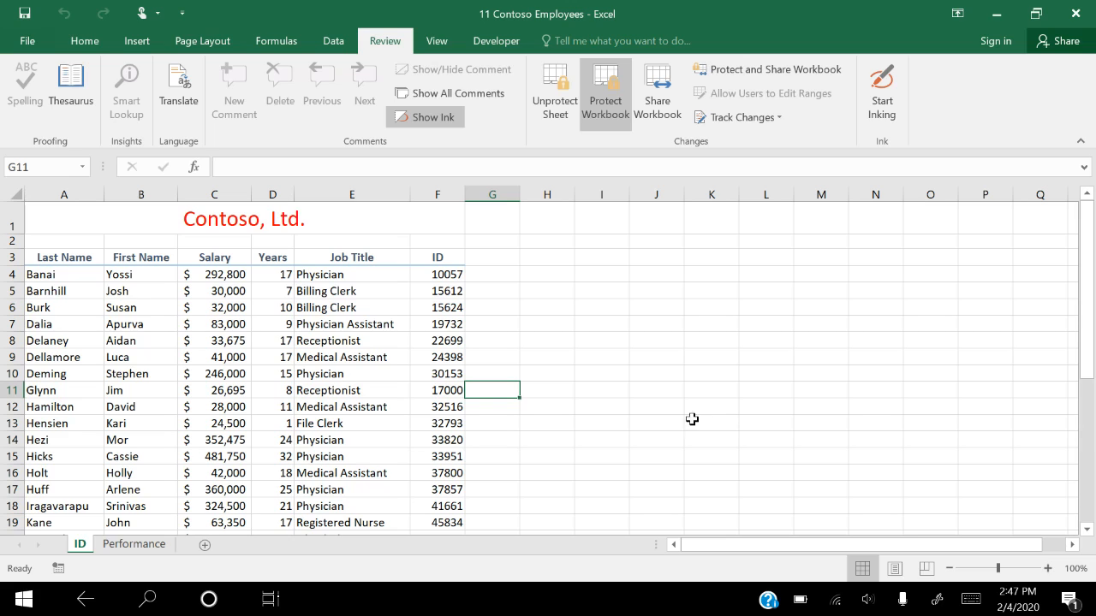
Check which sheet commands are available for the Performance worksheet under the workbook protection
left_click(143, 548)
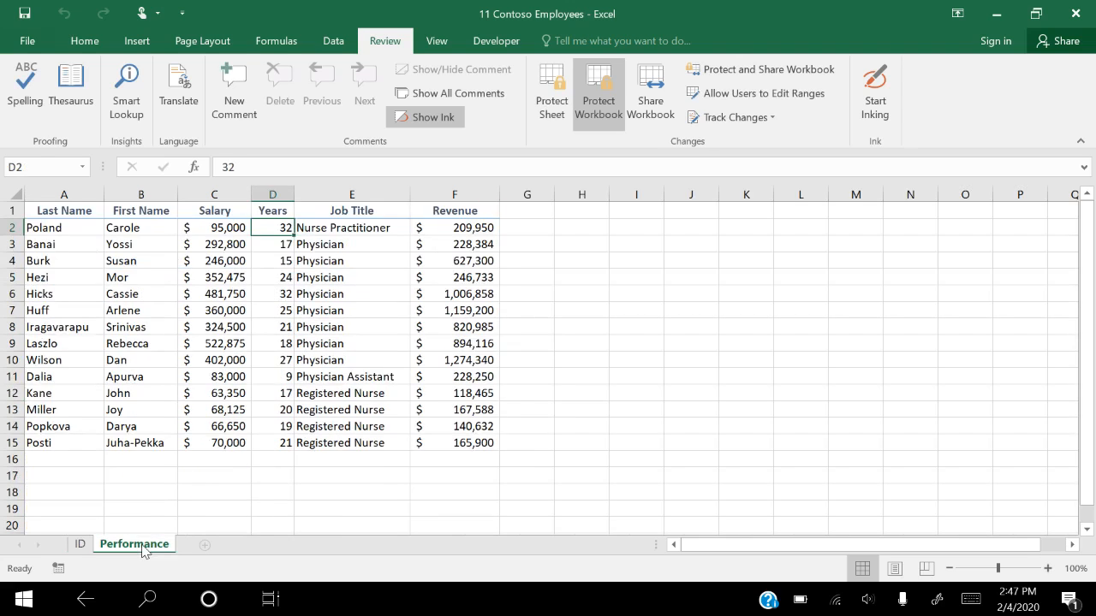
right_click(144, 548)
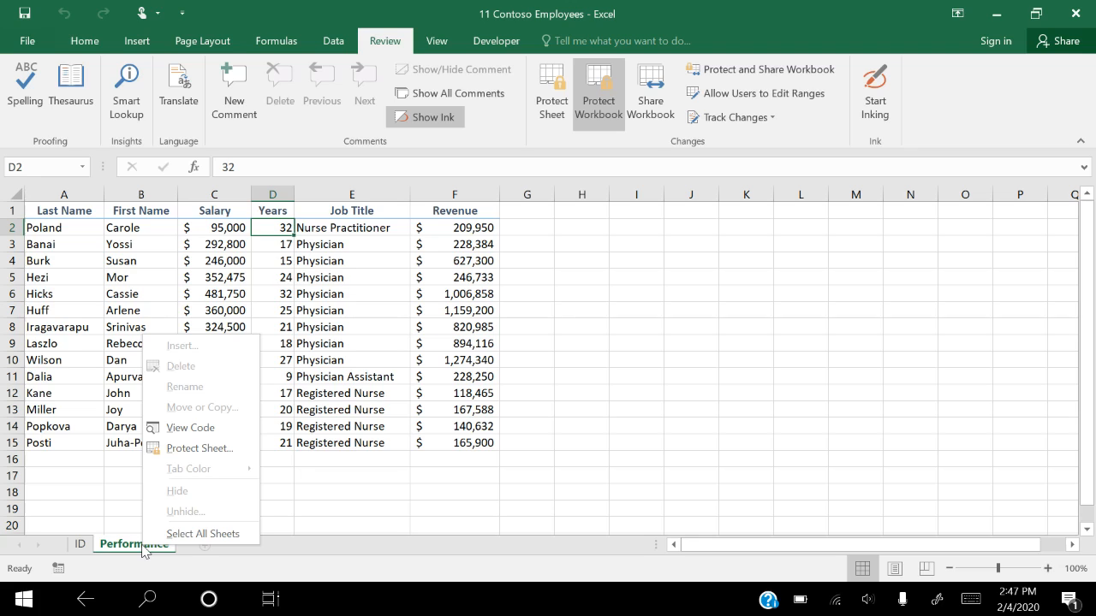
key("Escape")
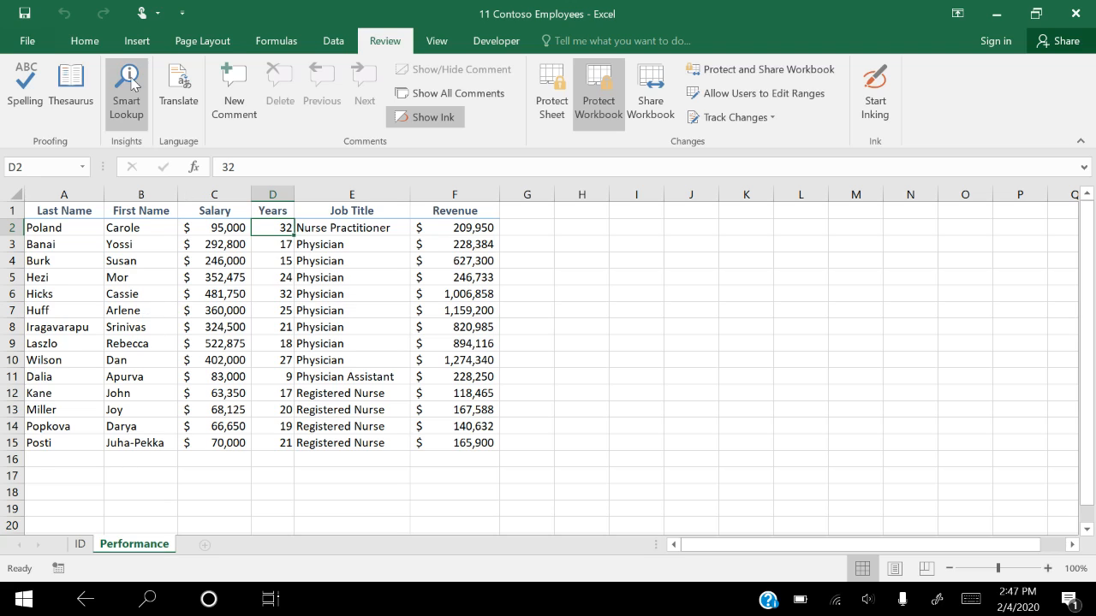
Open the general save options for a Save As in the Downloads folder and enter a password to open the workbook
left_click(29, 41)
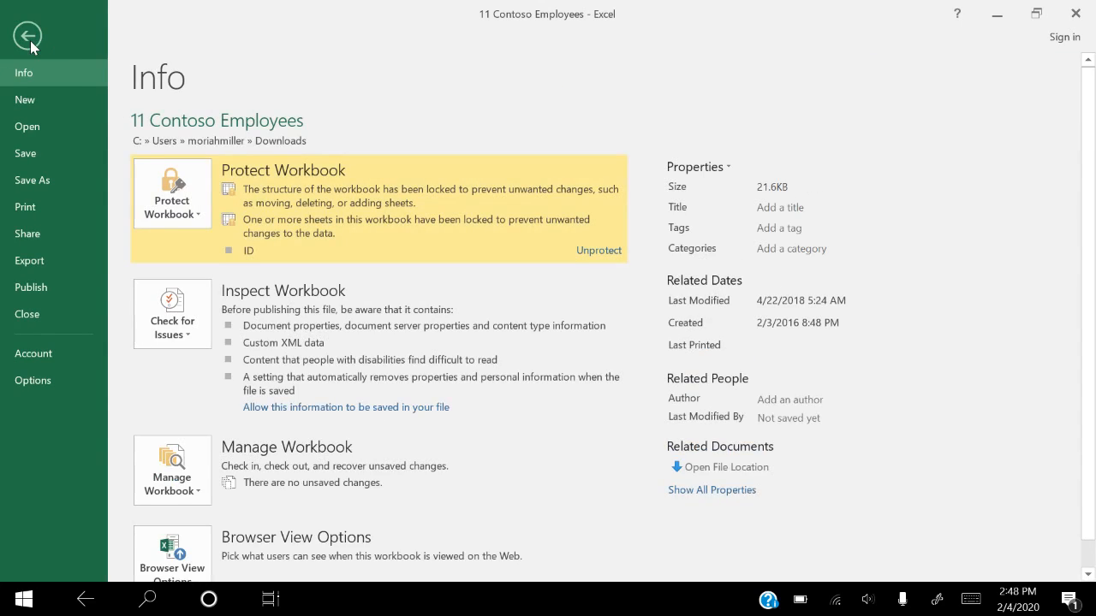
left_click(24, 181)
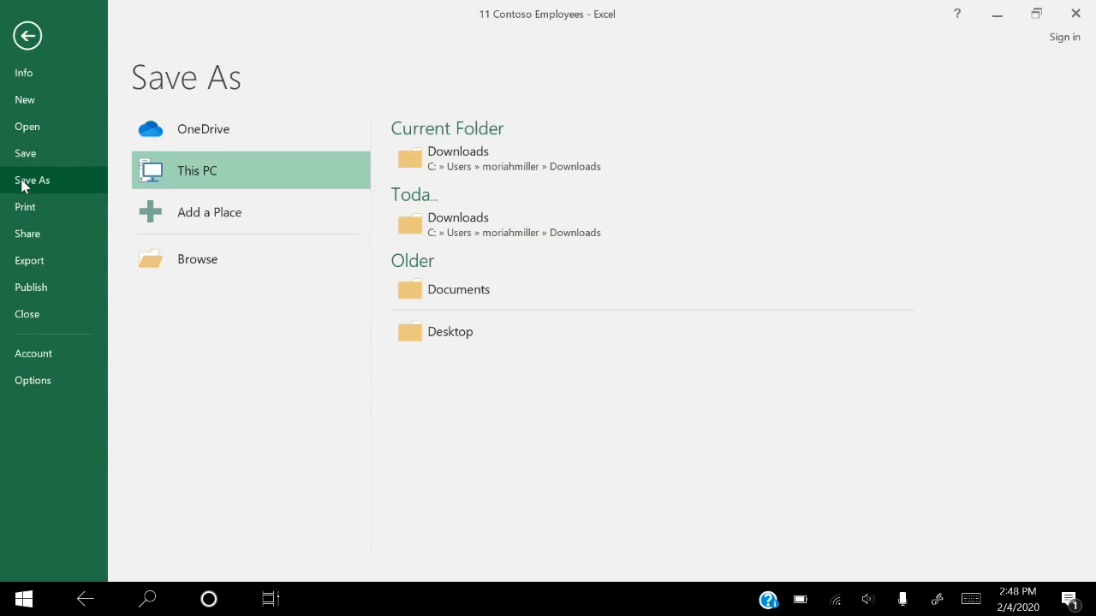
left_click(181, 261)
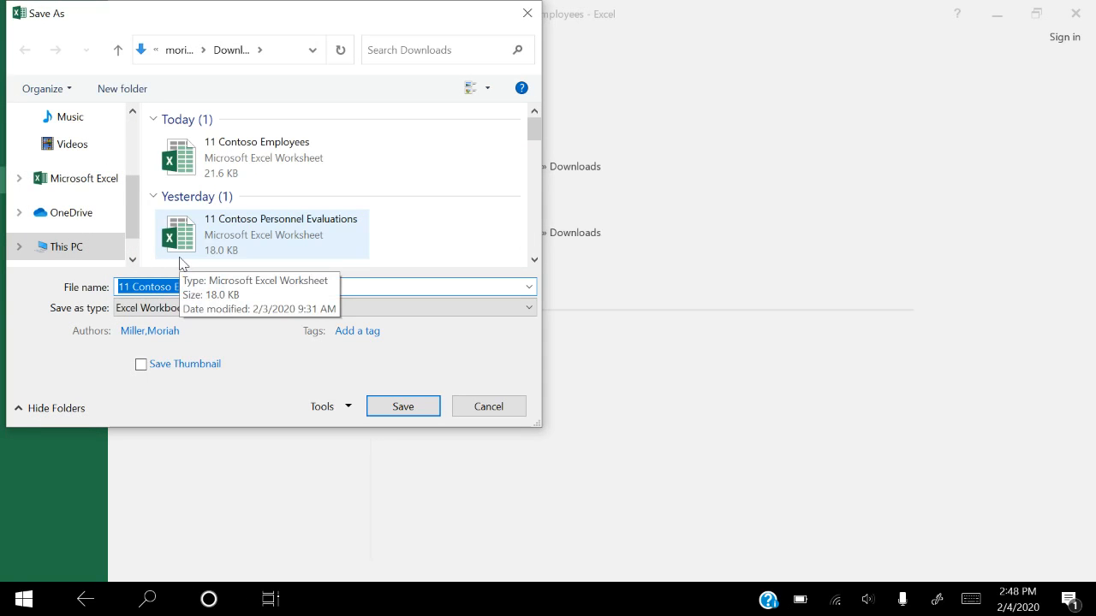
left_click(338, 406)
left_click(361, 457)
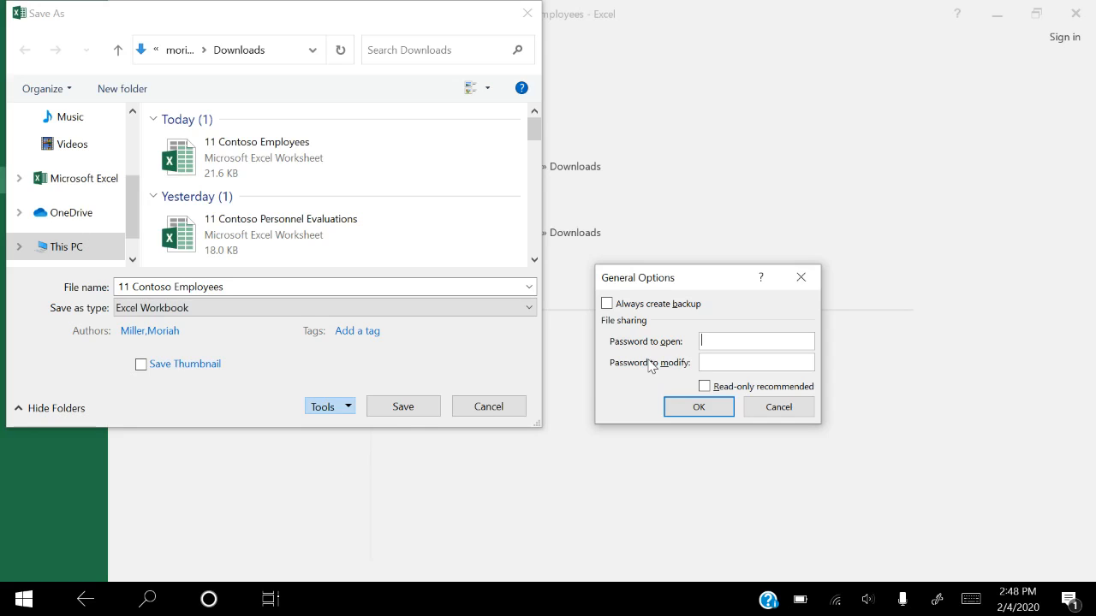
type("1234567")
left_click(690, 408)
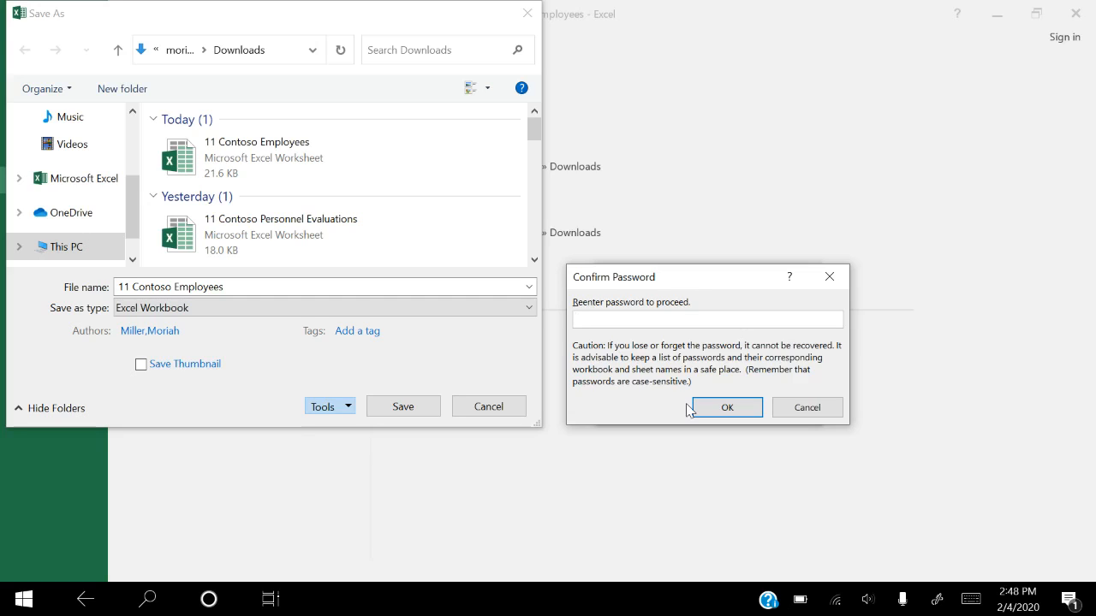
Re-enter the password to open, and save the workbook as 11 Contoso Employees, replacing the existing file
type("•••••••")
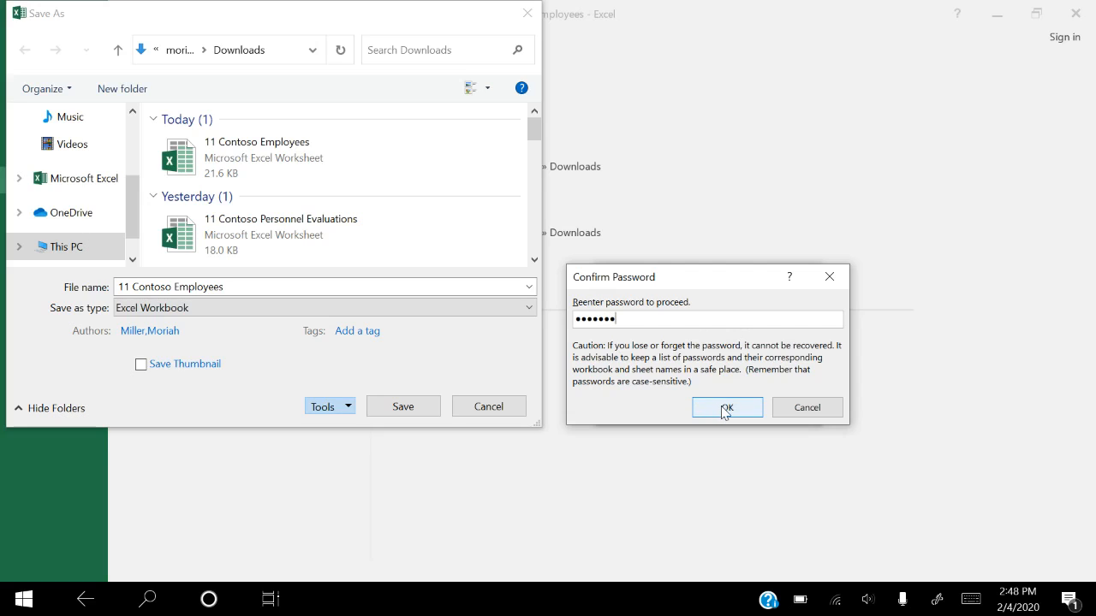
left_click(723, 409)
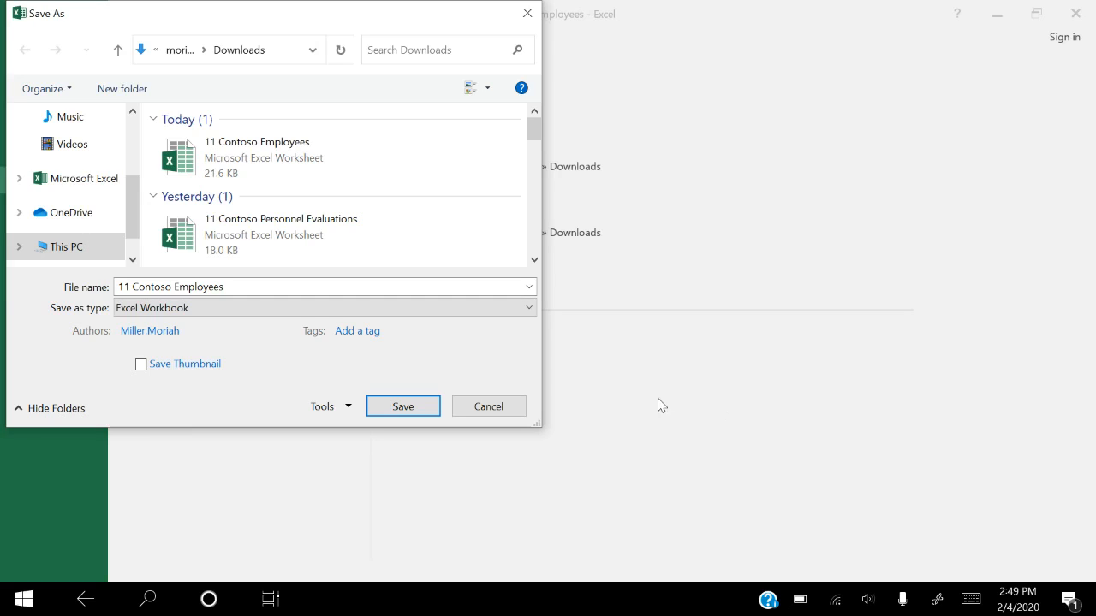
left_click(404, 406)
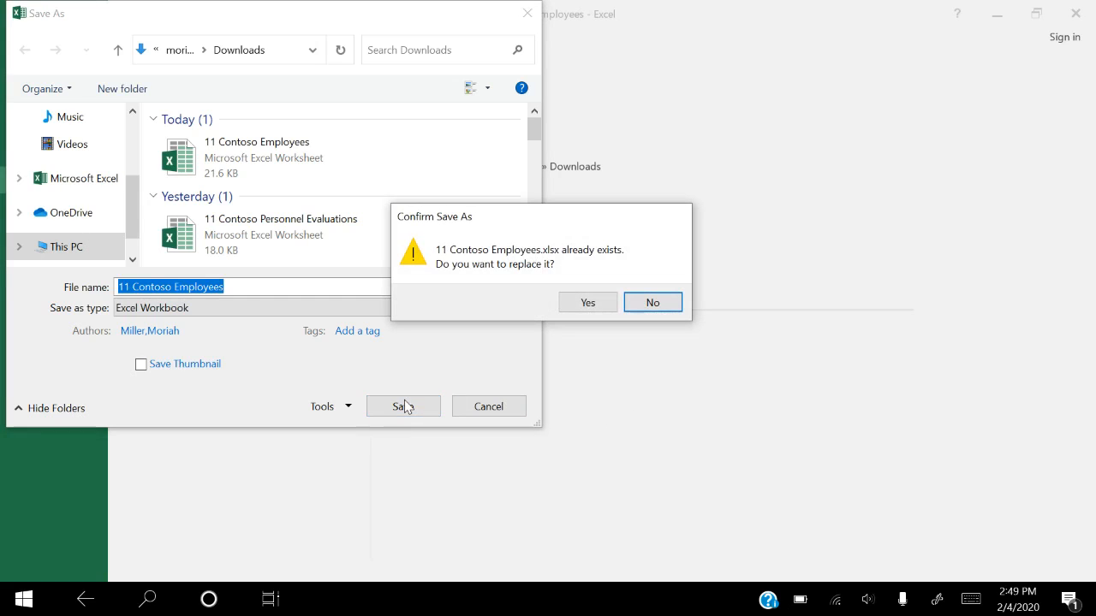
left_click(590, 302)
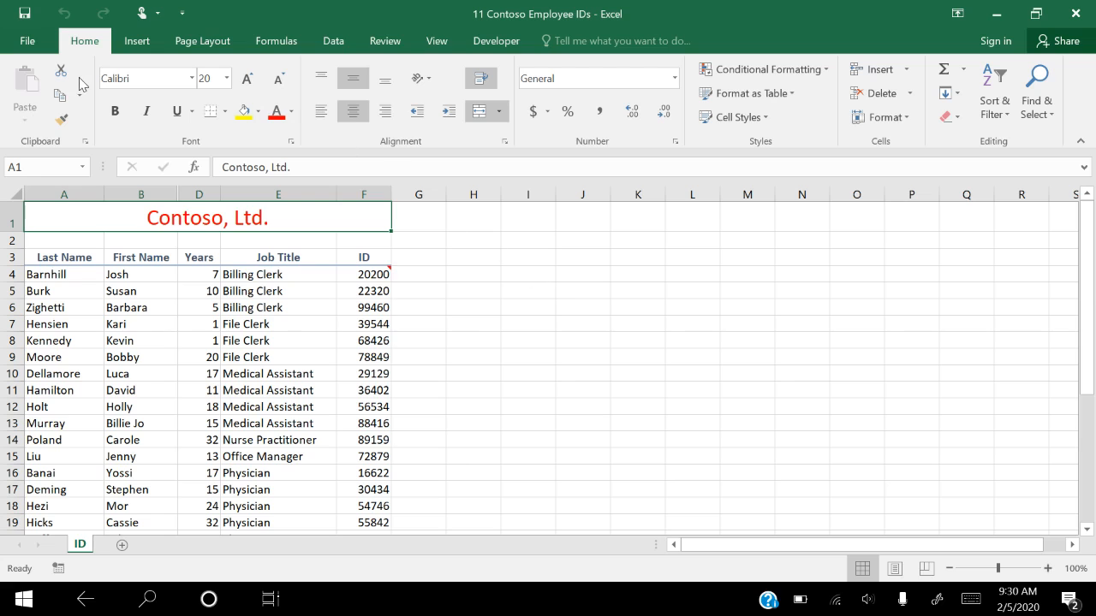
Mark the 11 Contoso Employee IDs workbook as final and accept saving it
left_click(36, 43)
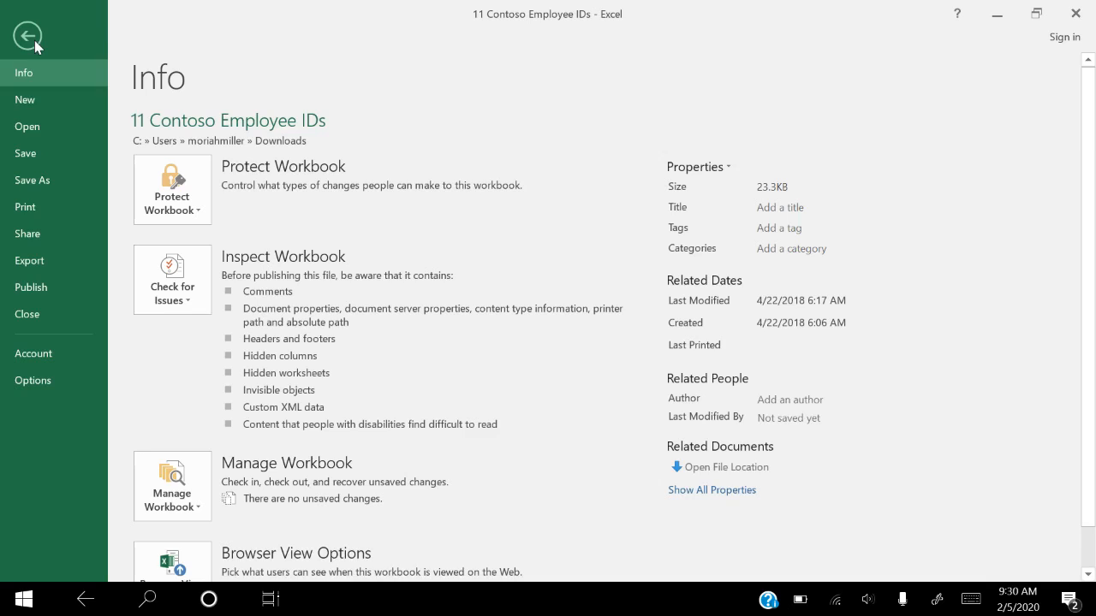
left_click(167, 197)
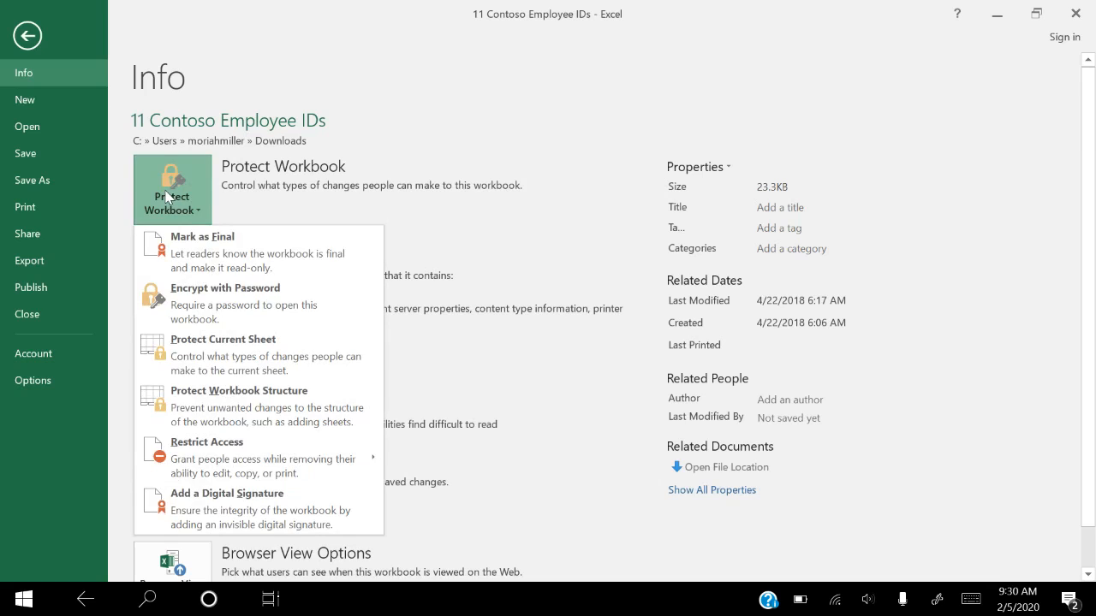
left_click(199, 248)
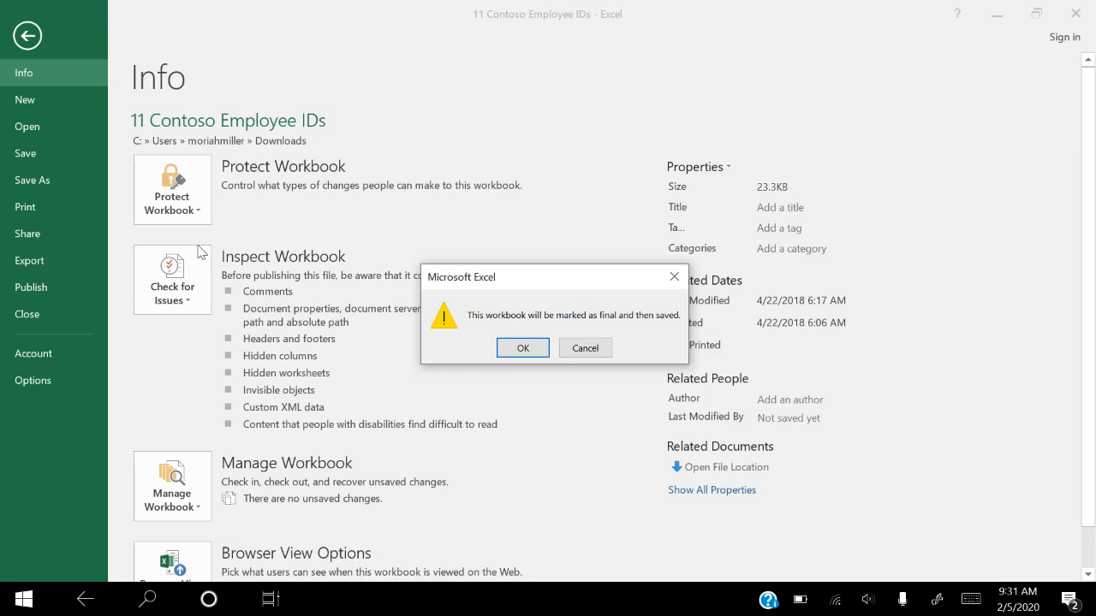
left_click(510, 344)
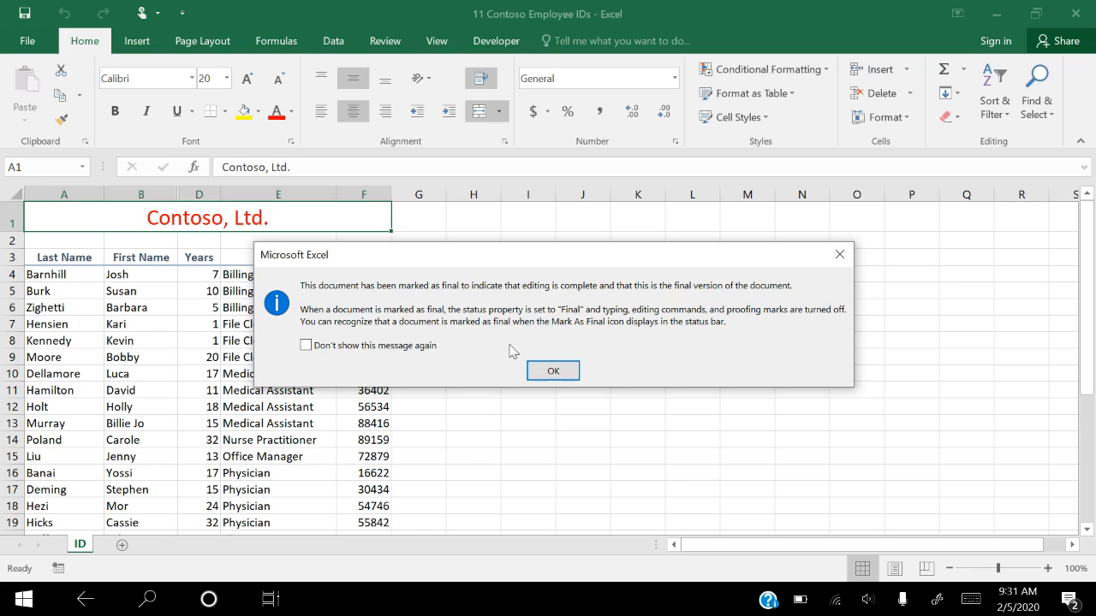
left_click(548, 371)
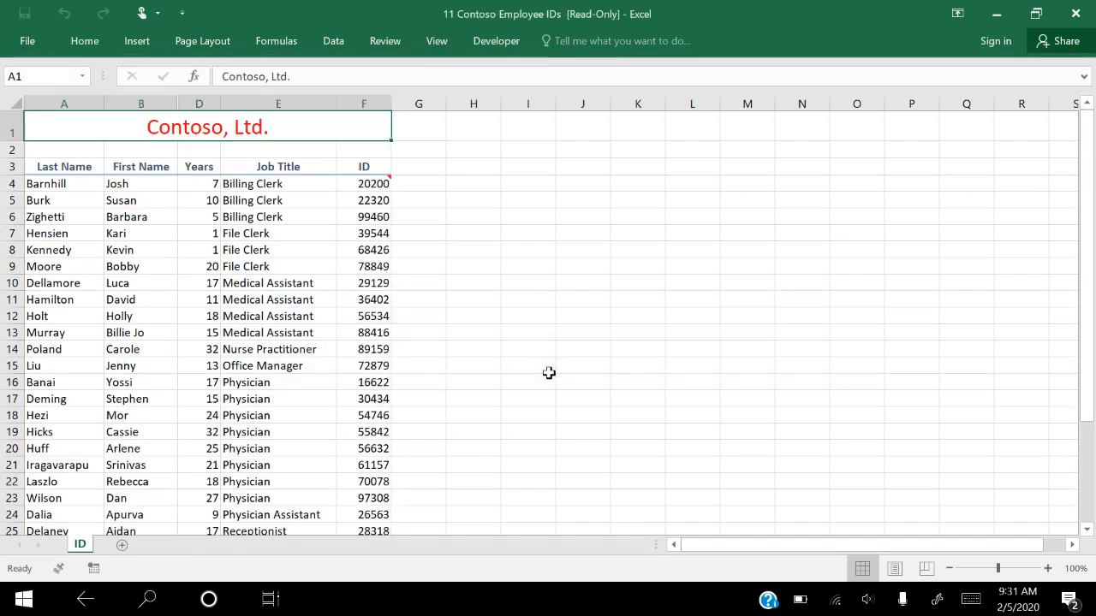